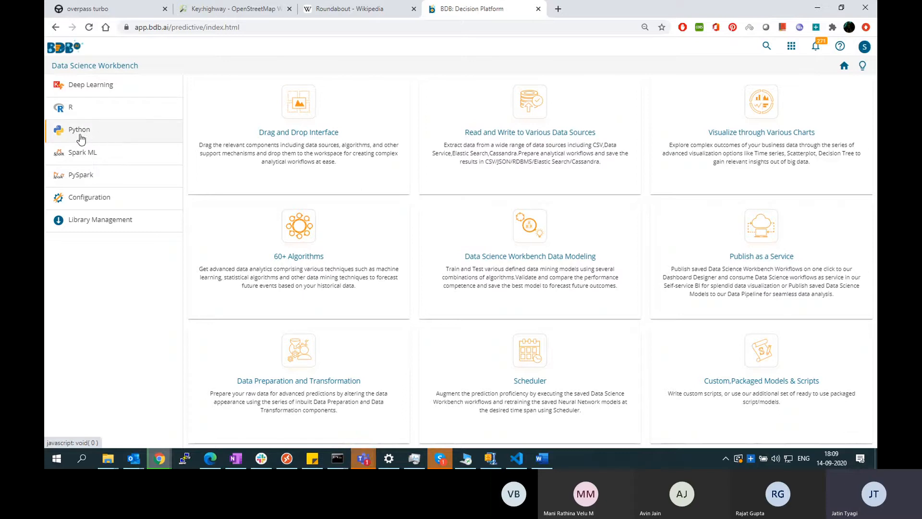
Open the Python workspace of the Data Science Workbench and add a CSV File data source to the workflow canvas
click(81, 139)
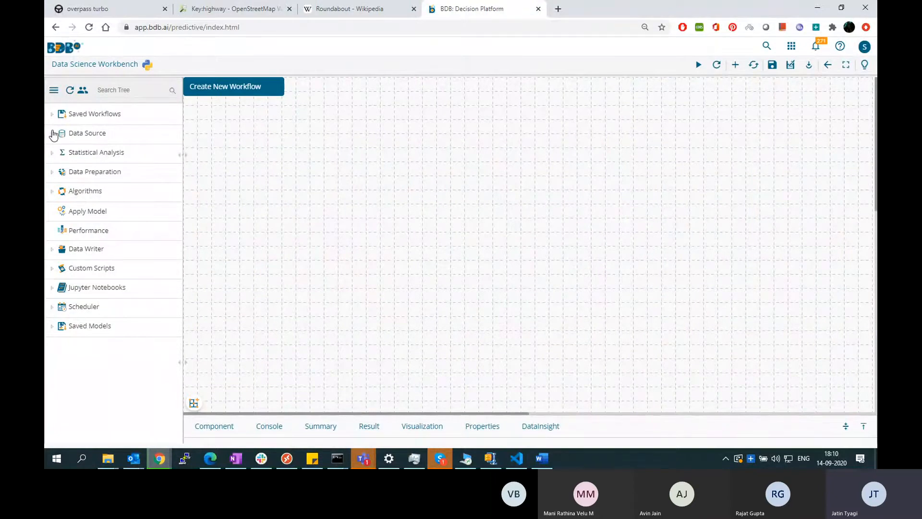
click(53, 133)
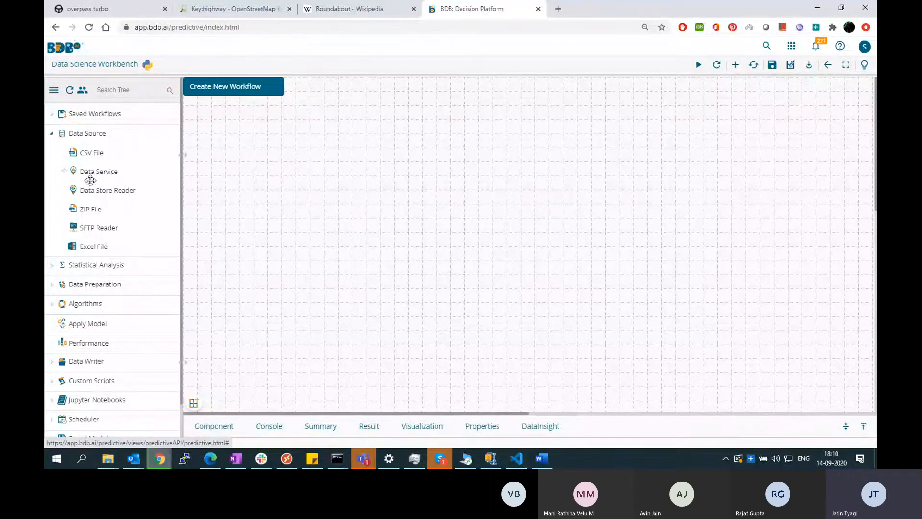
drag(92, 152, 275, 165)
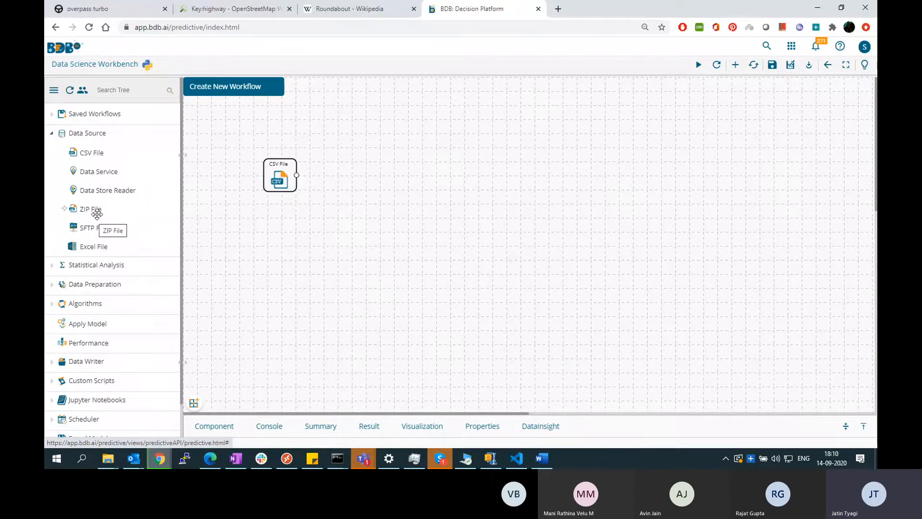
Upload the Telco-Customer-Churn file to the CSV File component and run the workflow
click(282, 181)
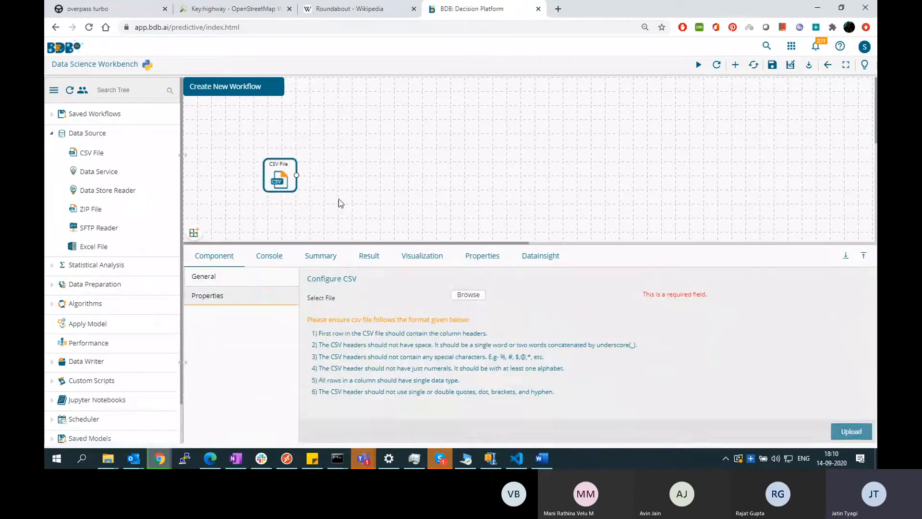
click(467, 295)
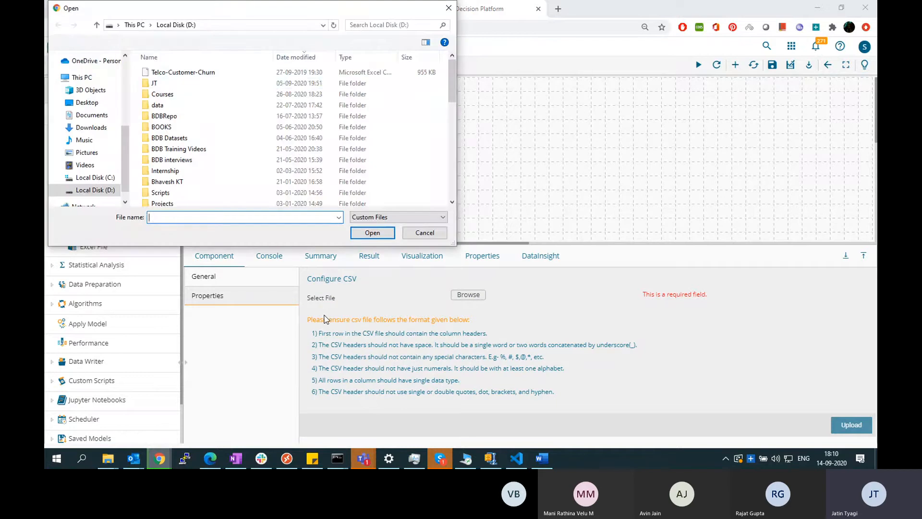
double_click(182, 72)
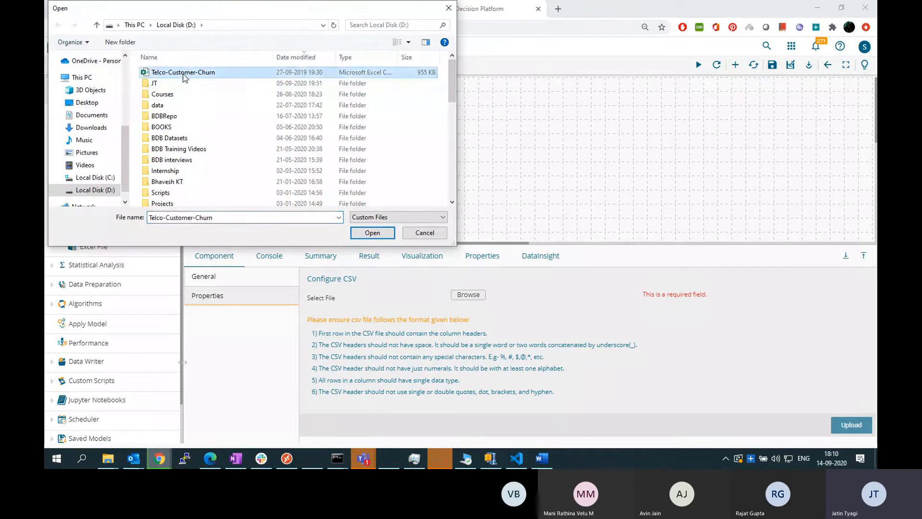
click(850, 429)
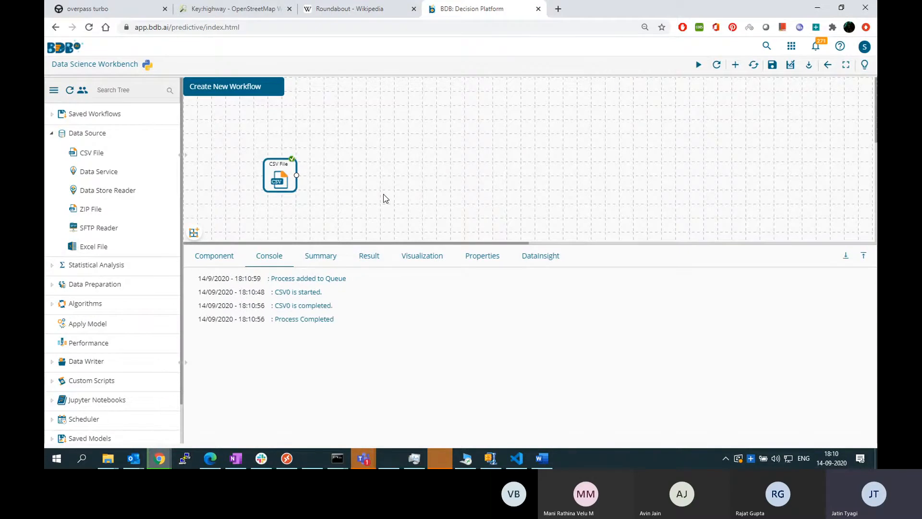
Examine the CSV File component's result data across all columns, from customerID to Churn
click(284, 183)
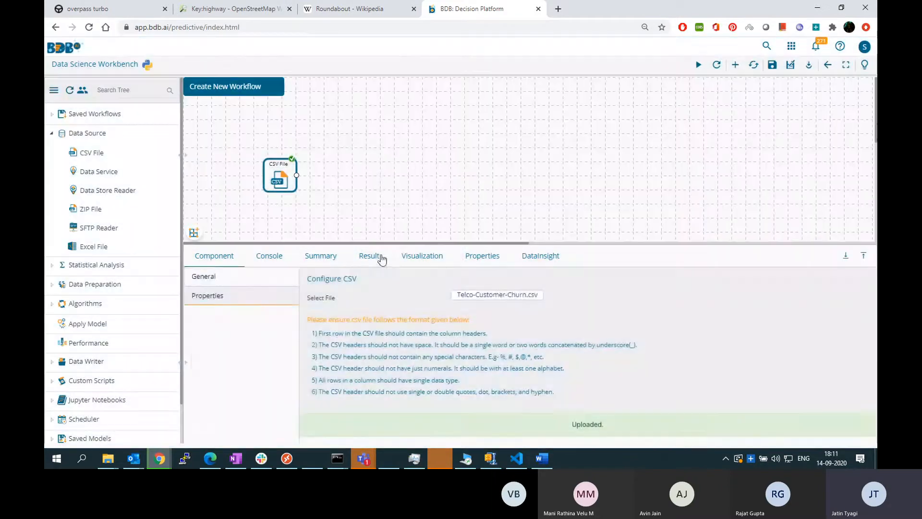
click(381, 258)
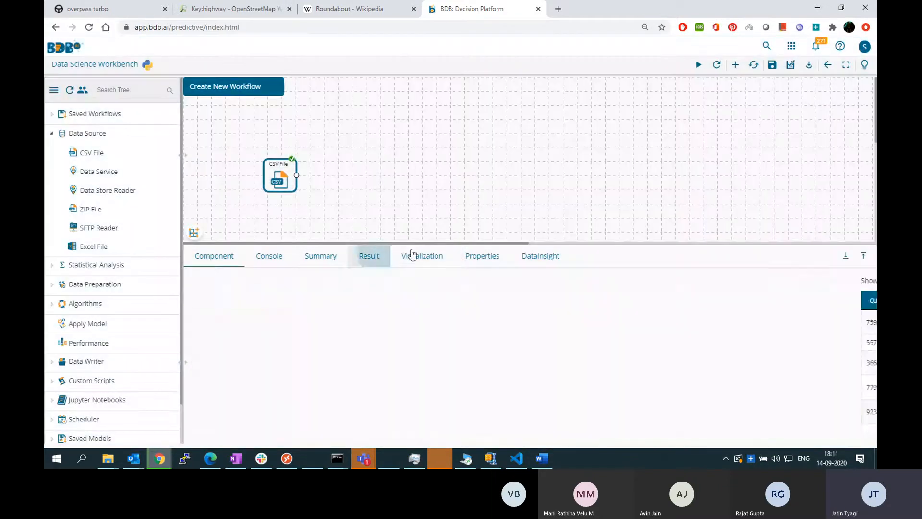
click(864, 255)
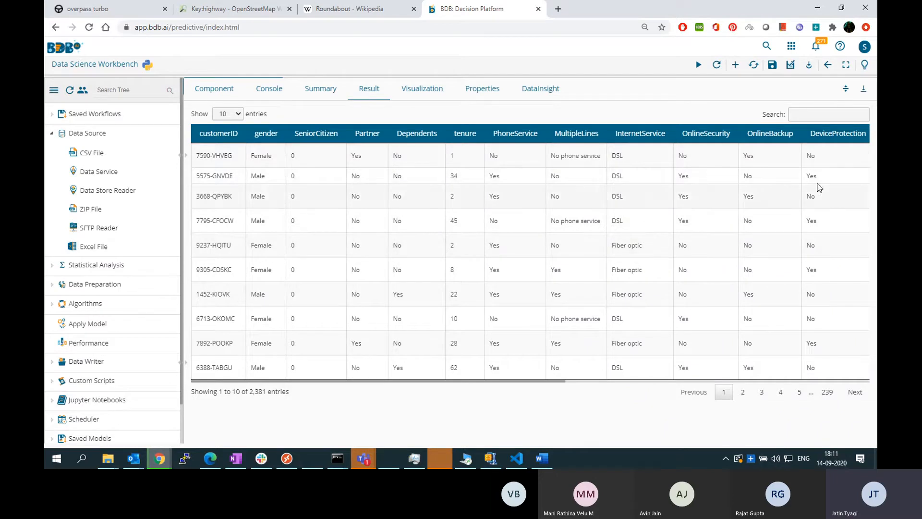
drag(539, 381, 845, 373)
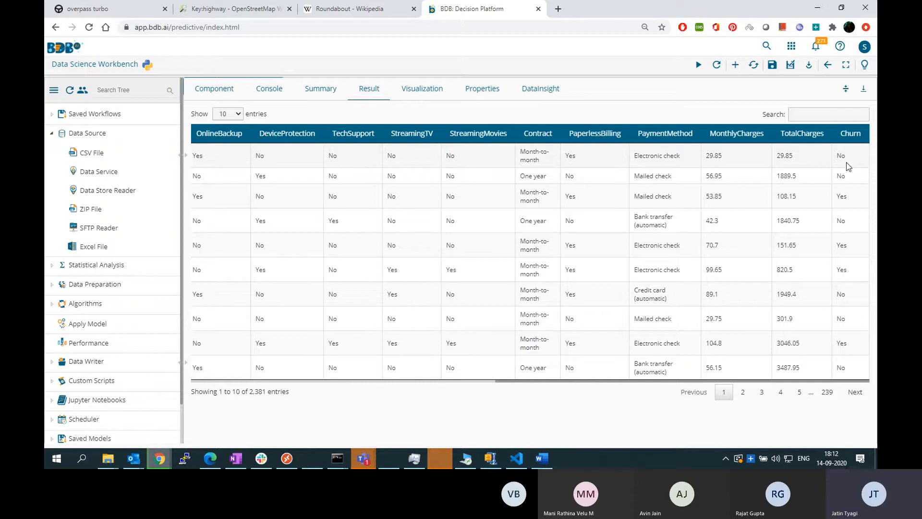
drag(752, 386, 342, 239)
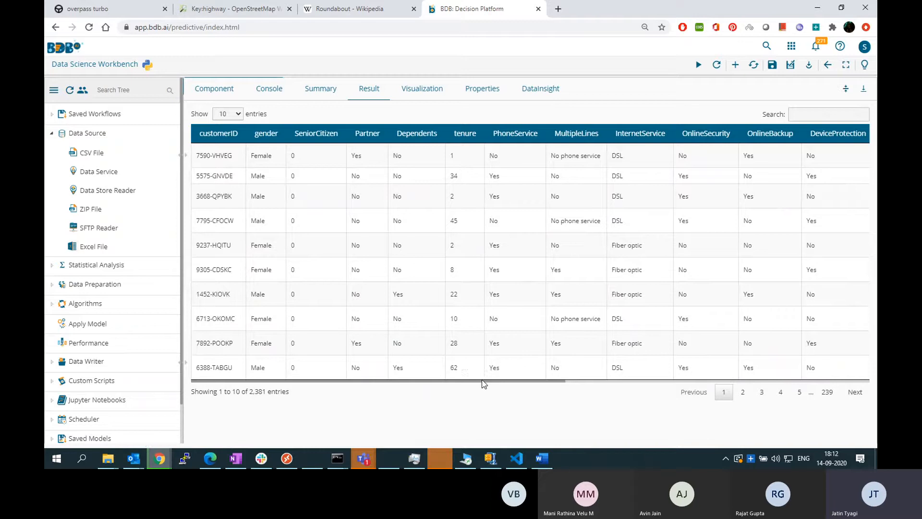
drag(552, 367, 859, 382)
click(553, 387)
click(845, 90)
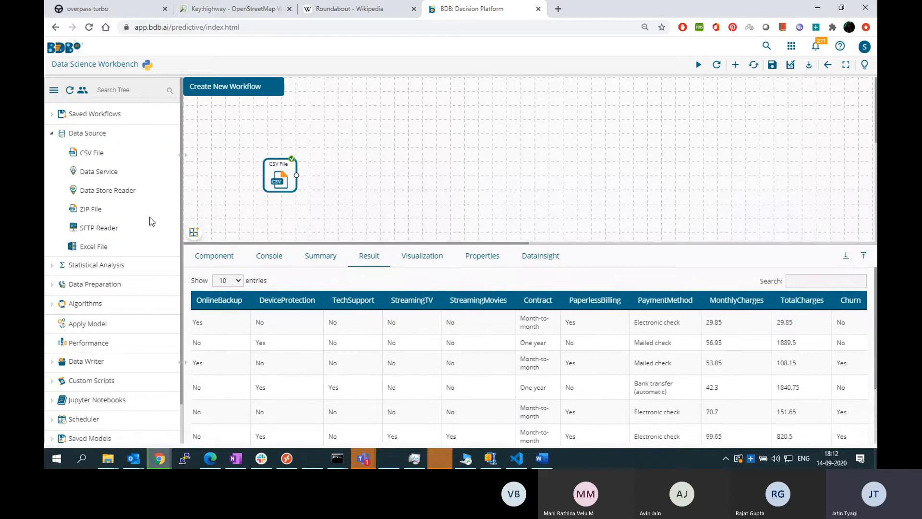
Add a Split Data component from the data preparation components and connect the CSV File output to it
click(54, 134)
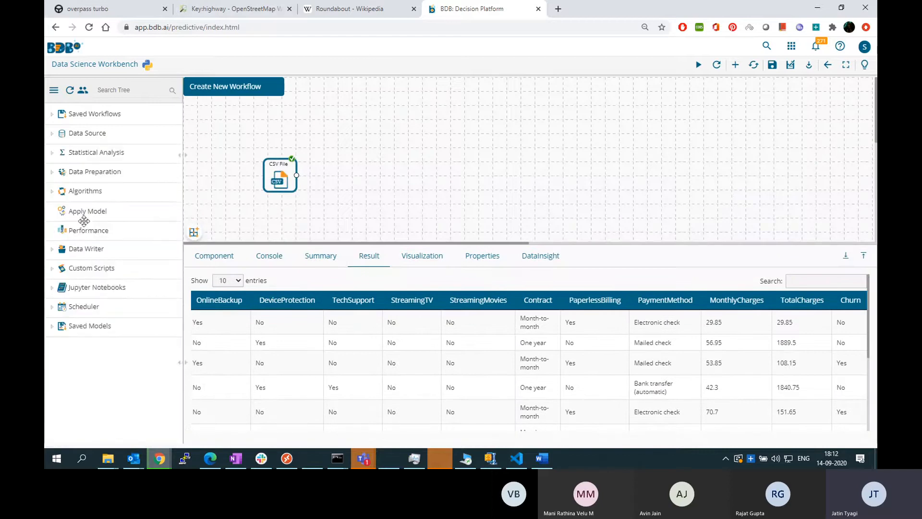
click(52, 172)
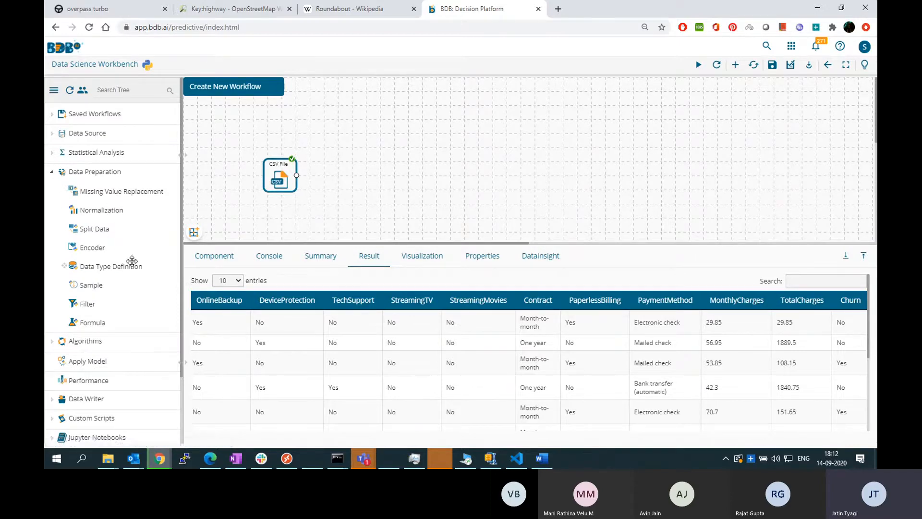
drag(98, 229, 384, 177)
drag(296, 176, 369, 168)
Set the Split Data component's train split ratio to 0.8, apply it and run the workflow
click(399, 178)
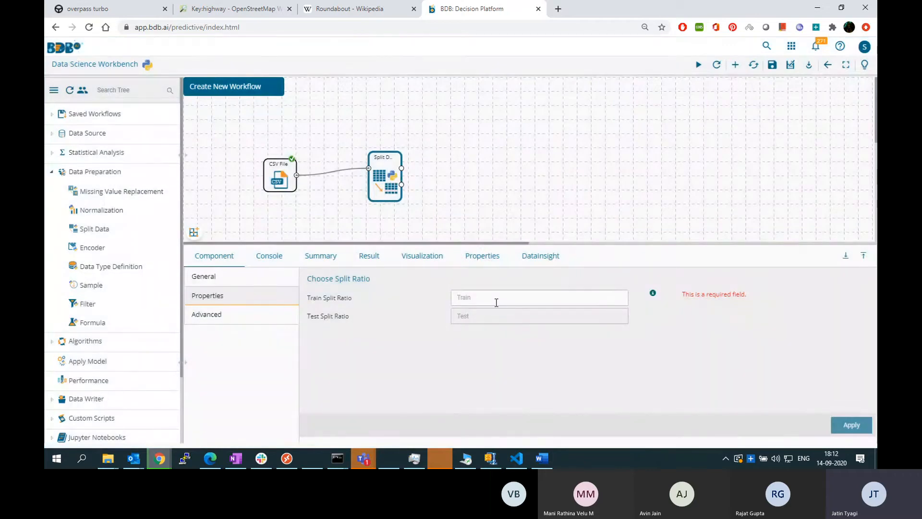
text(0.8)
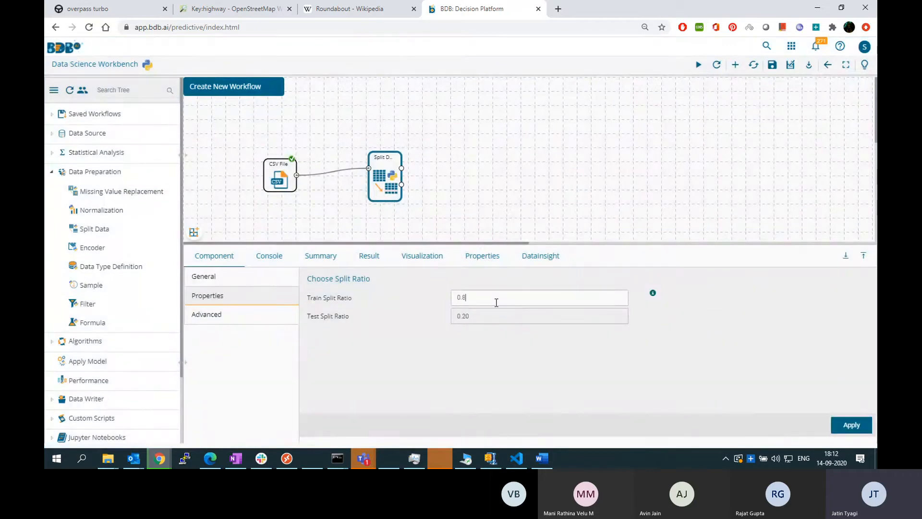
click(851, 426)
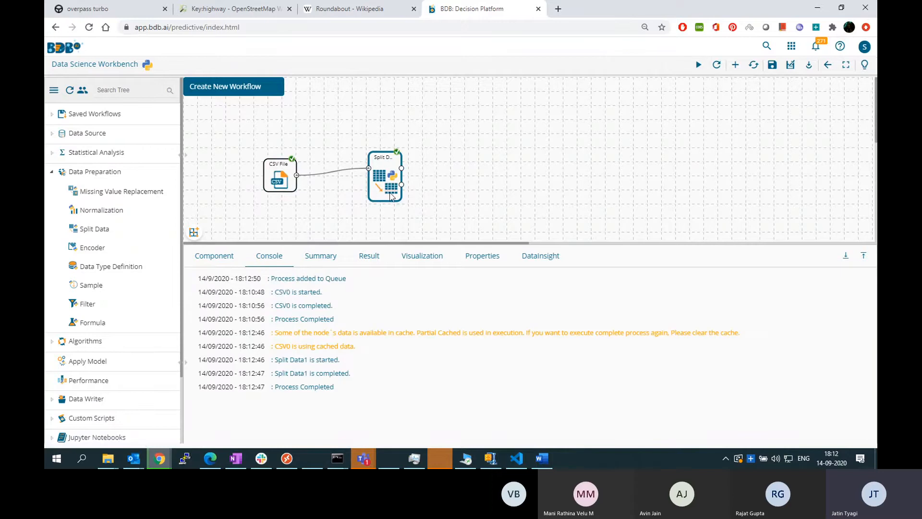
click(400, 177)
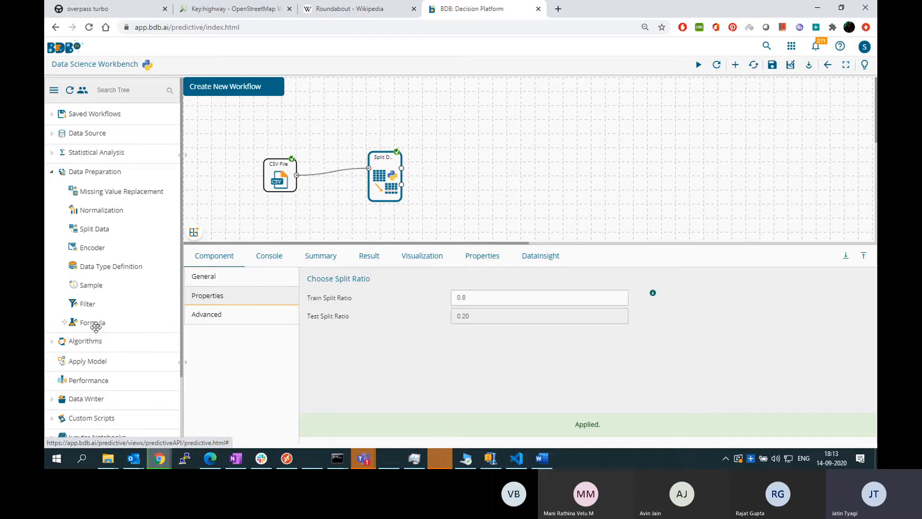
Add a Random Forest component from the tree-based algorithms and connect the upper output of Split Data to it
click(52, 173)
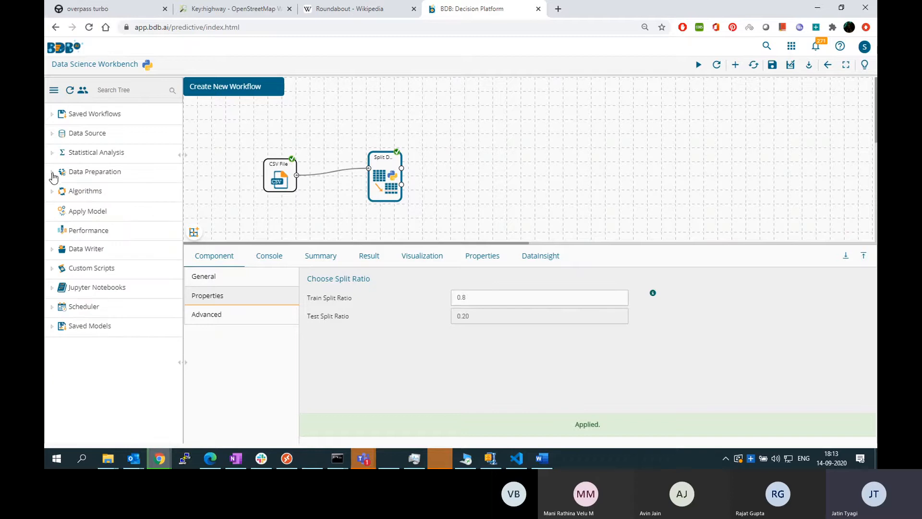
click(52, 192)
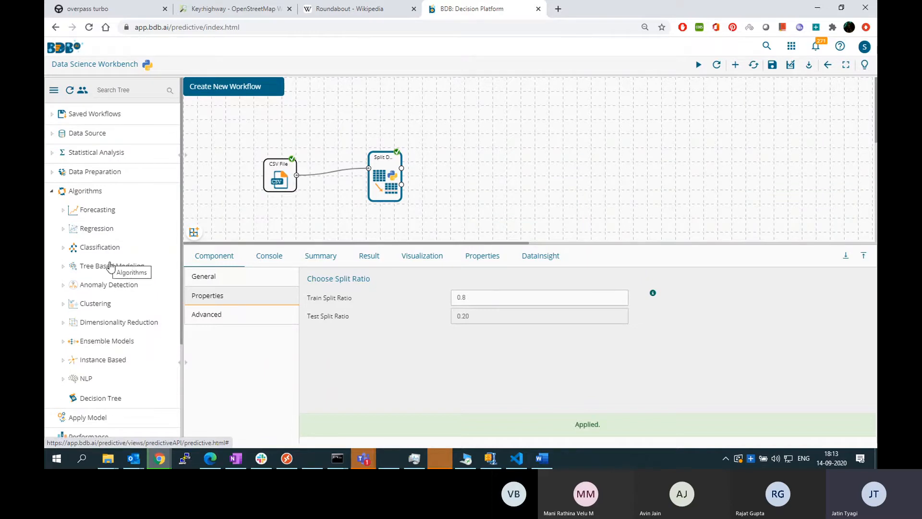
click(64, 270)
drag(104, 287, 461, 155)
drag(401, 167, 462, 169)
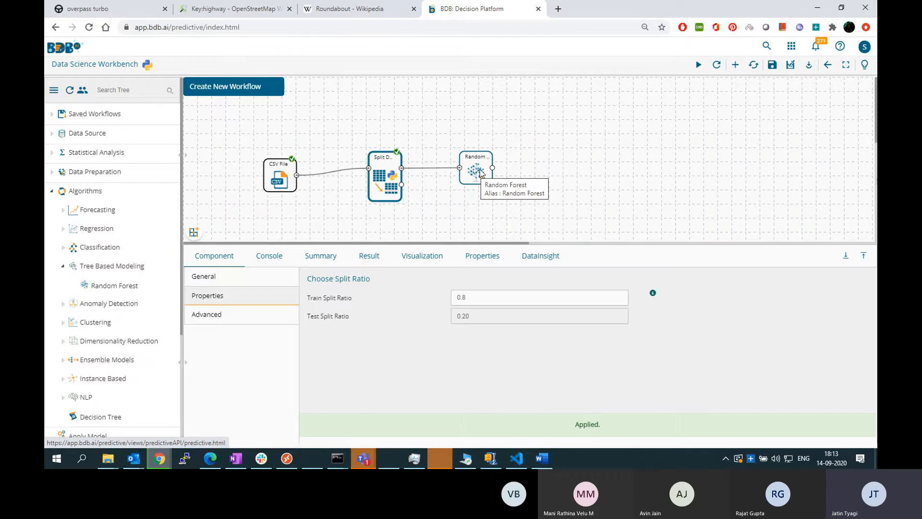
Configure the Random Forest output with algorithm type Classification and Show Probability set to False
click(487, 176)
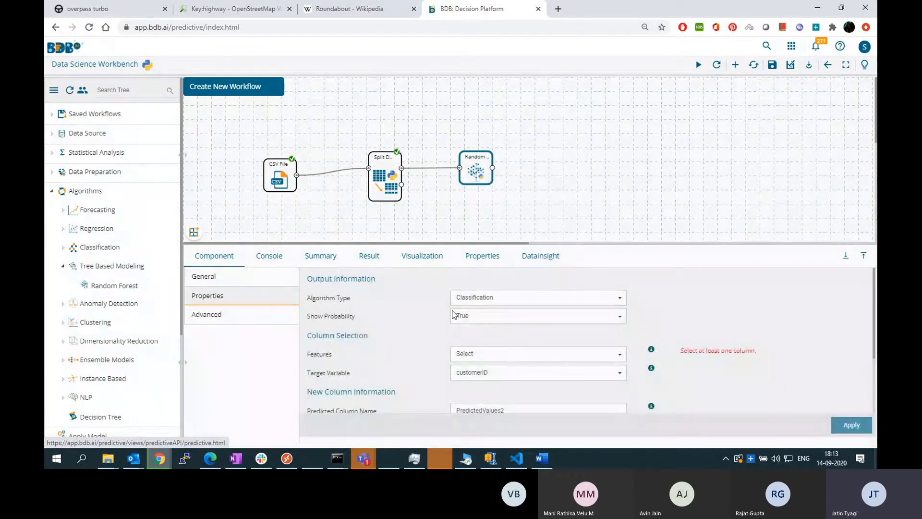
click(511, 298)
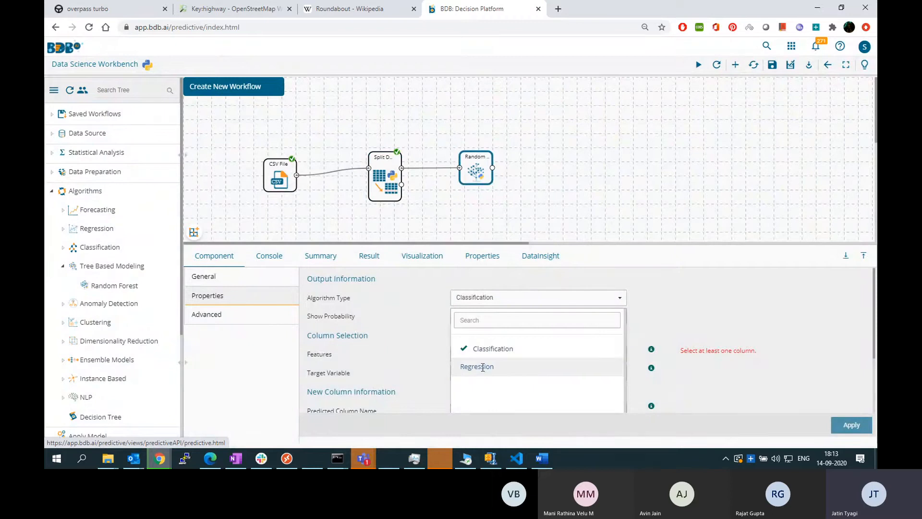
click(536, 352)
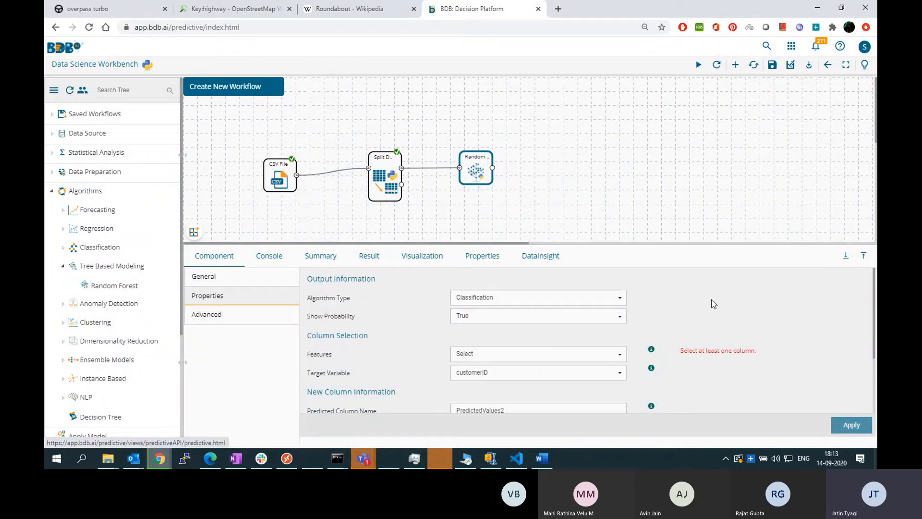
click(479, 320)
click(474, 380)
Select all columns except customerID and Churn as the Random Forest features, and review the selection
click(864, 255)
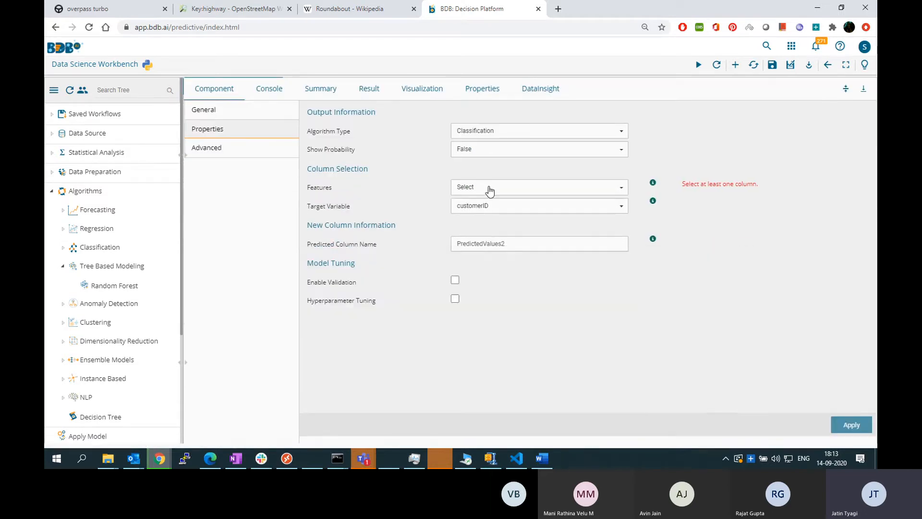
click(489, 188)
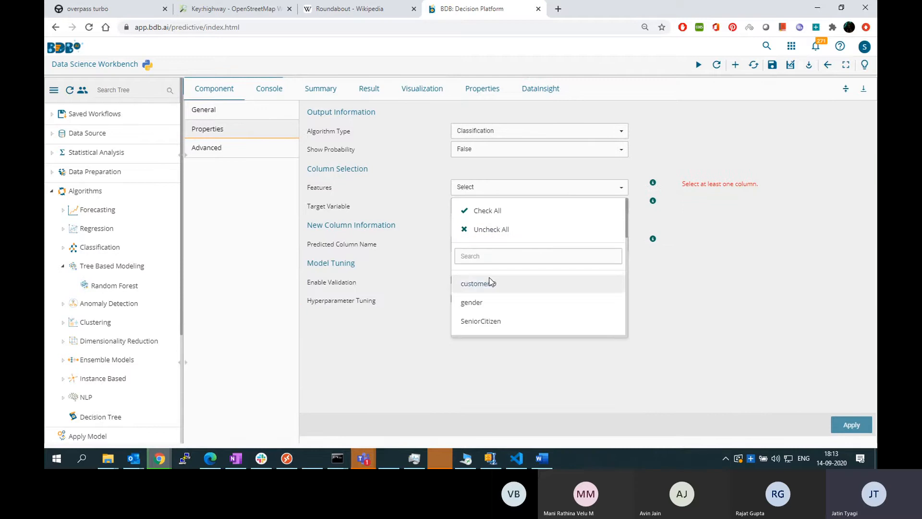
click(490, 283)
click(498, 284)
click(488, 210)
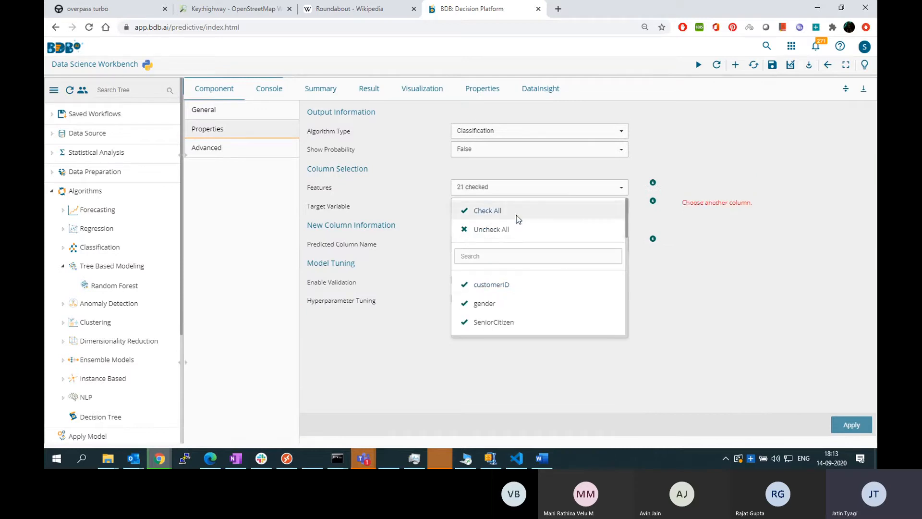
click(480, 284)
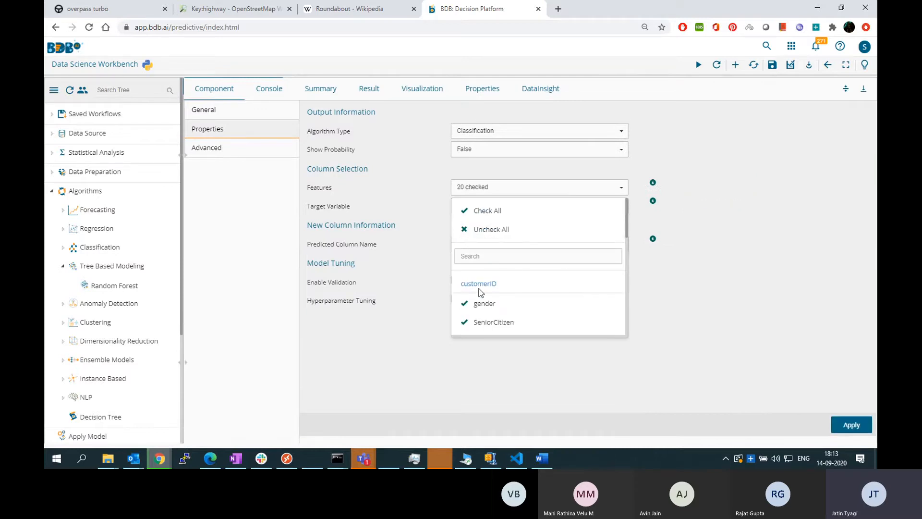
scroll(566, 282, down, 4)
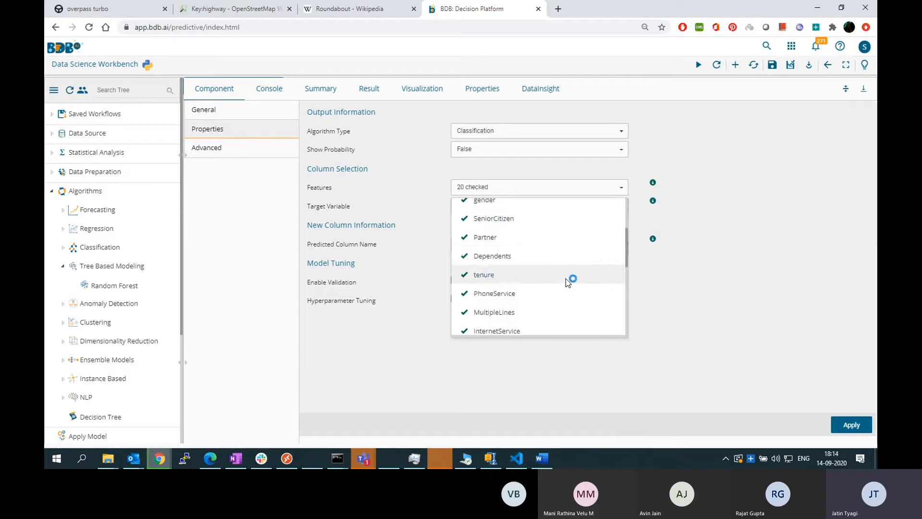
scroll(504, 231, up, 1)
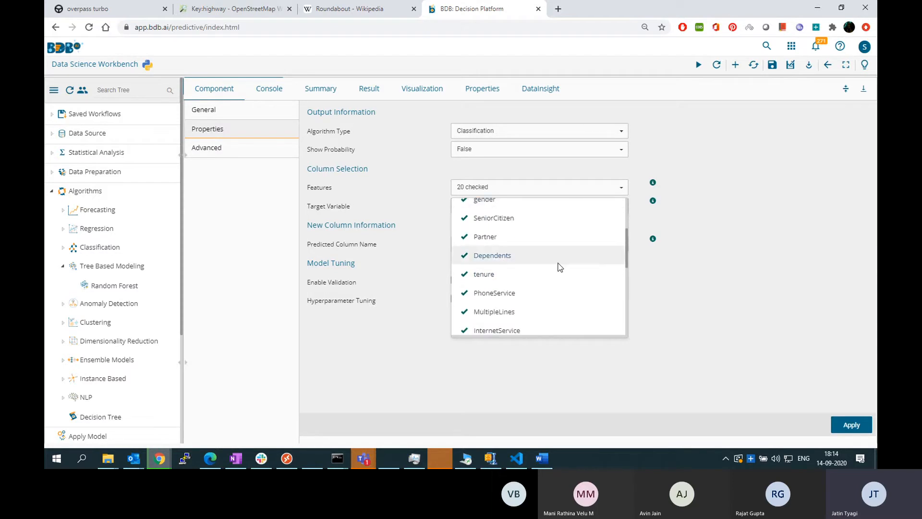
scroll(557, 268, down, 5)
click(469, 324)
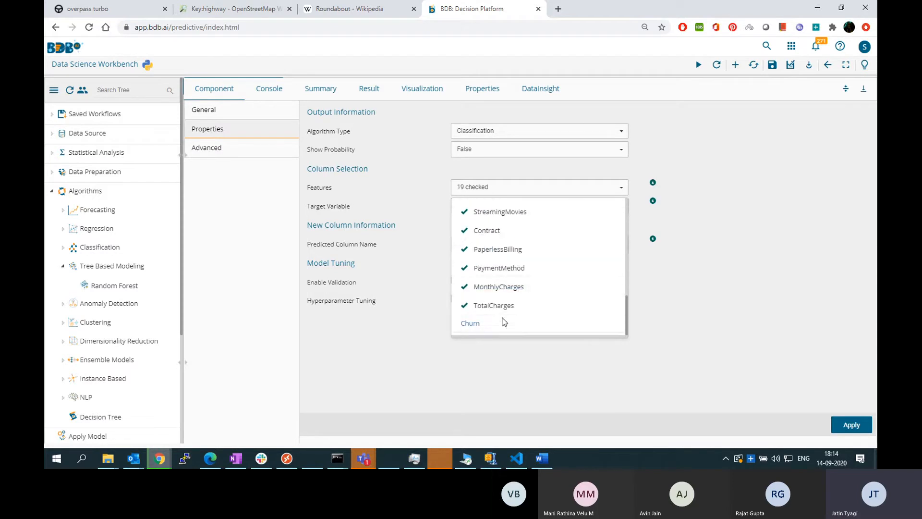
click(701, 302)
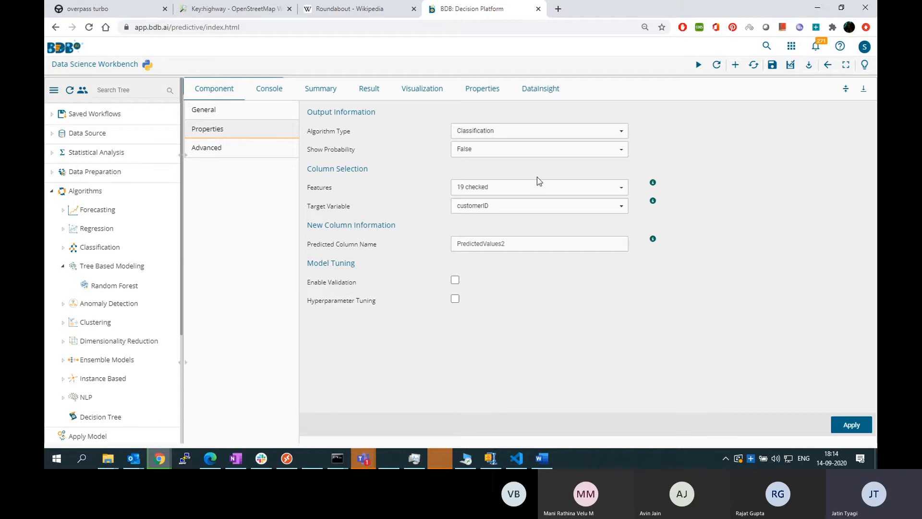
click(531, 188)
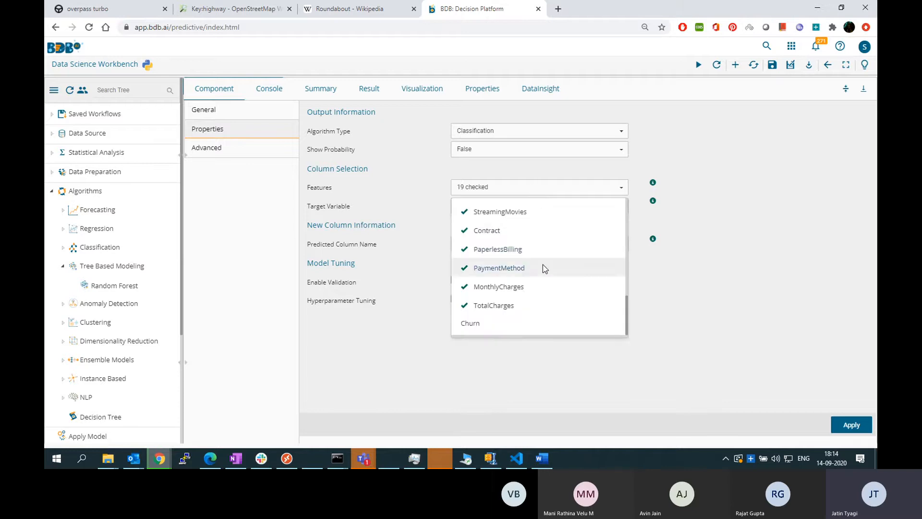
scroll(543, 267, up, 3)
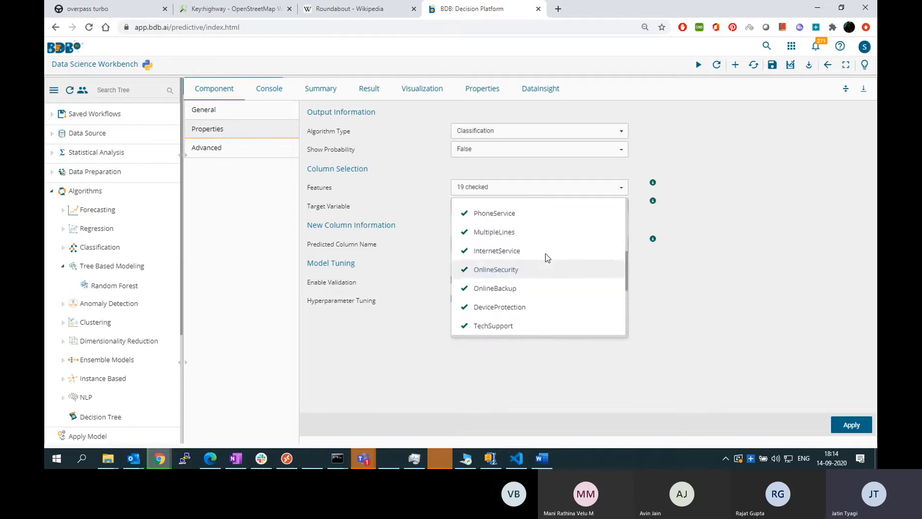
Examine which columns are checked as Random Forest features, from customerID through Churn
click(710, 252)
click(598, 205)
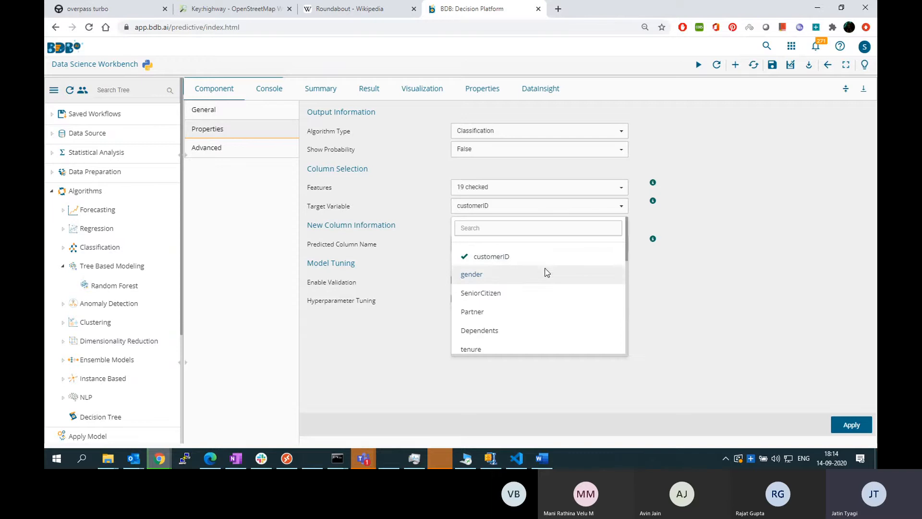
click(547, 189)
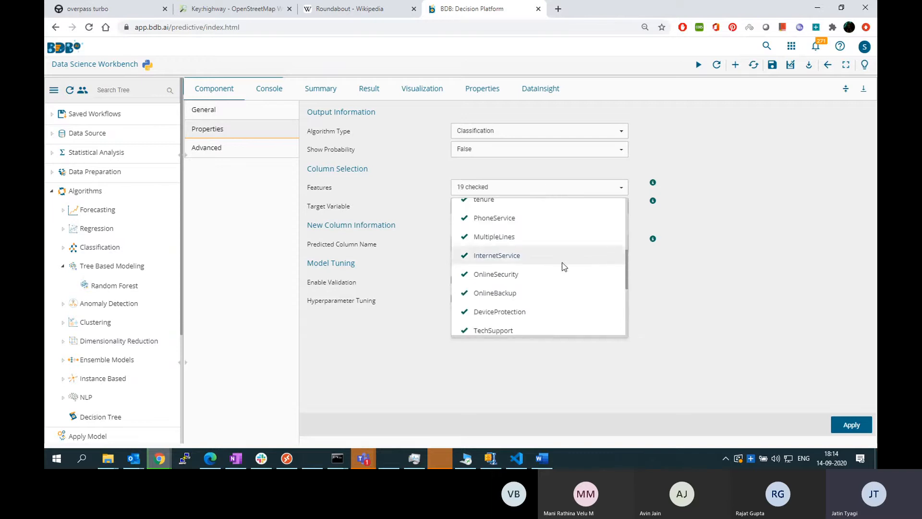
scroll(564, 267, up, 1)
scroll(570, 266, down, 5)
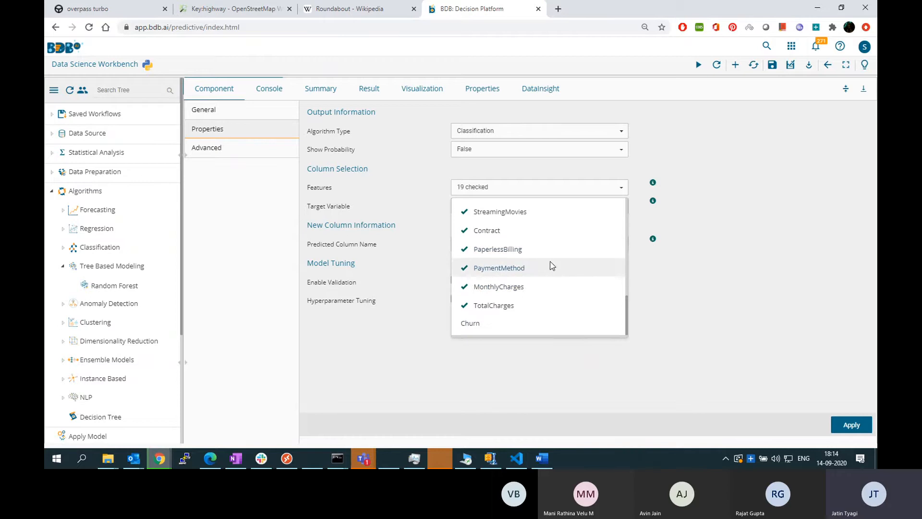
scroll(528, 264, up, 3)
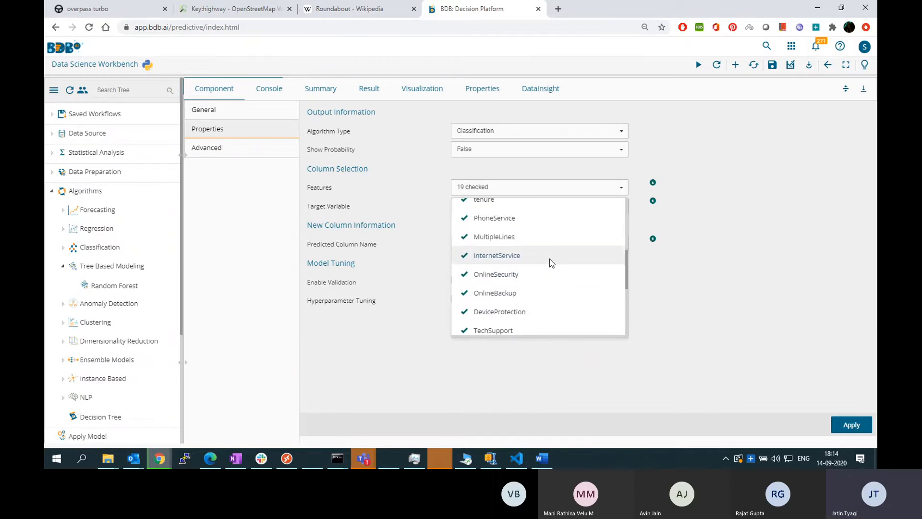
scroll(548, 272, down, 3)
scroll(503, 265, up, 5)
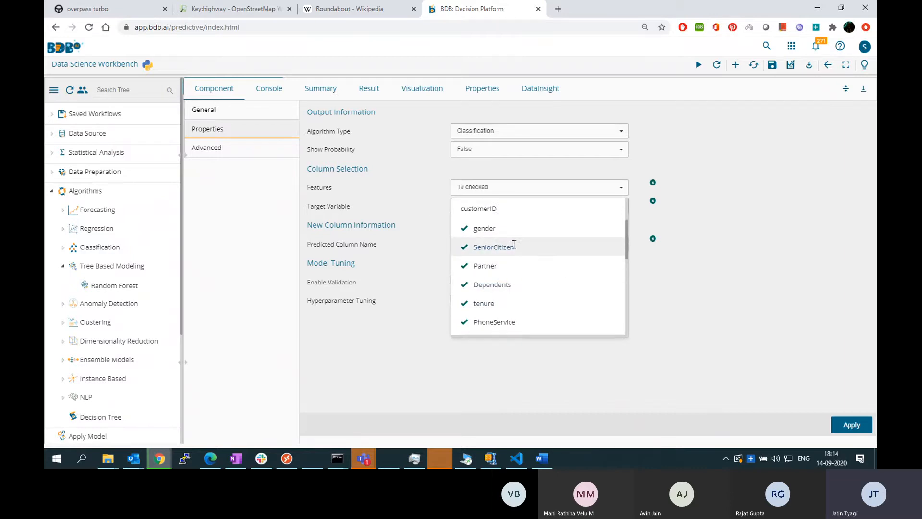
click(702, 264)
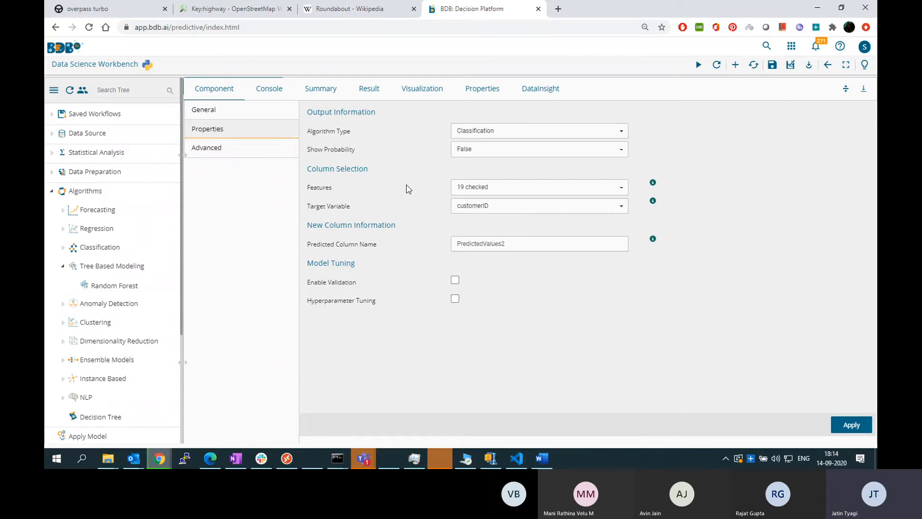
Set the Random Forest target variable to Churn
click(846, 88)
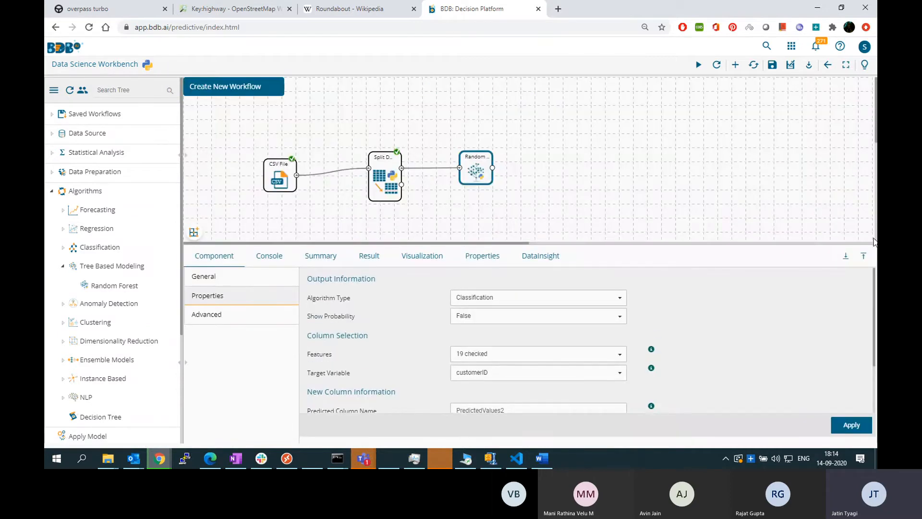
click(863, 256)
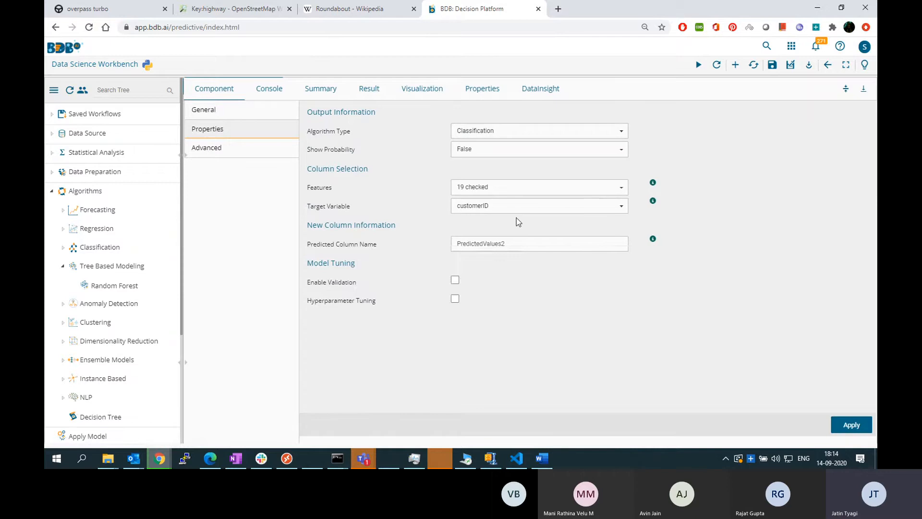
click(510, 208)
scroll(561, 286, down, 5)
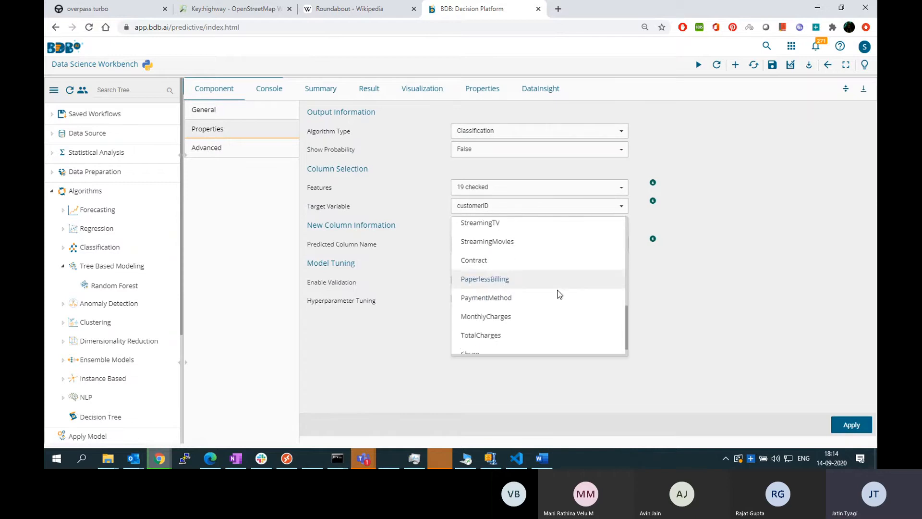
scroll(561, 294, down, 1)
click(470, 343)
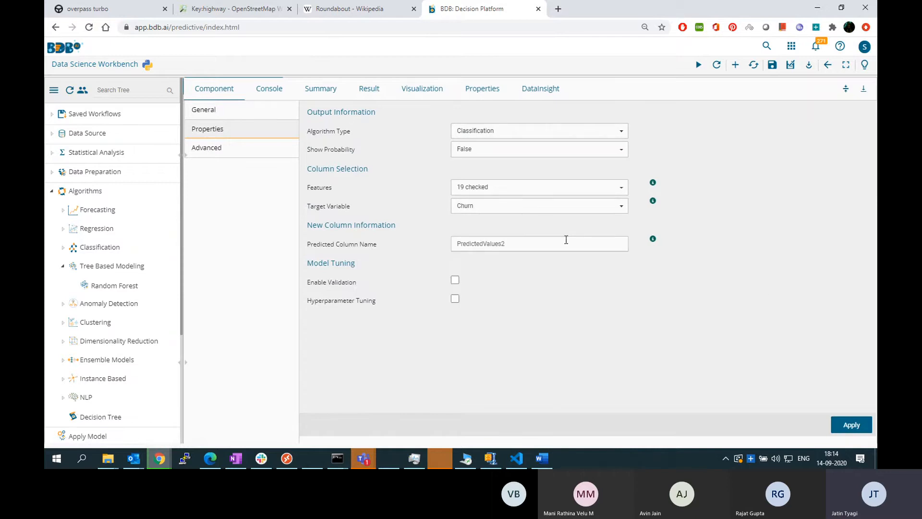
Name the predicted column PredictedChurn and inspect the Hyperparameter Tuning option, leaving it disabled
click(506, 243)
key(BackSpace)
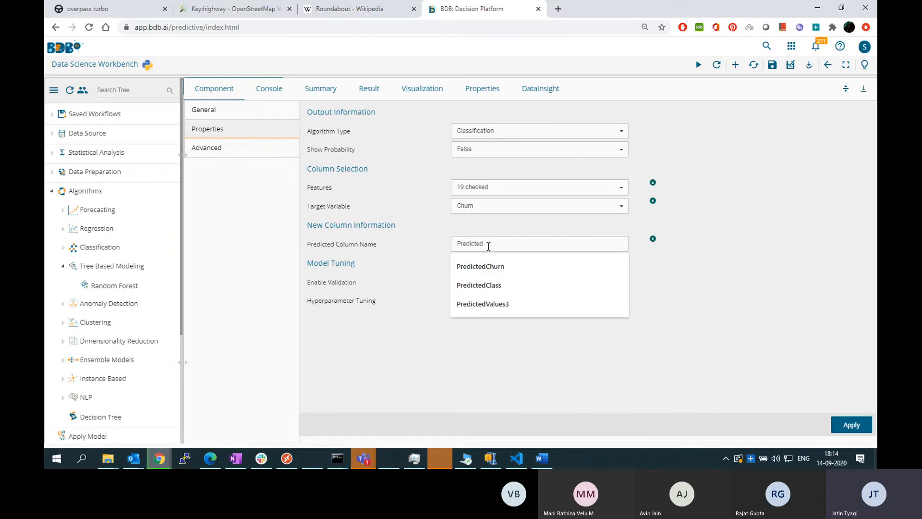
click(488, 265)
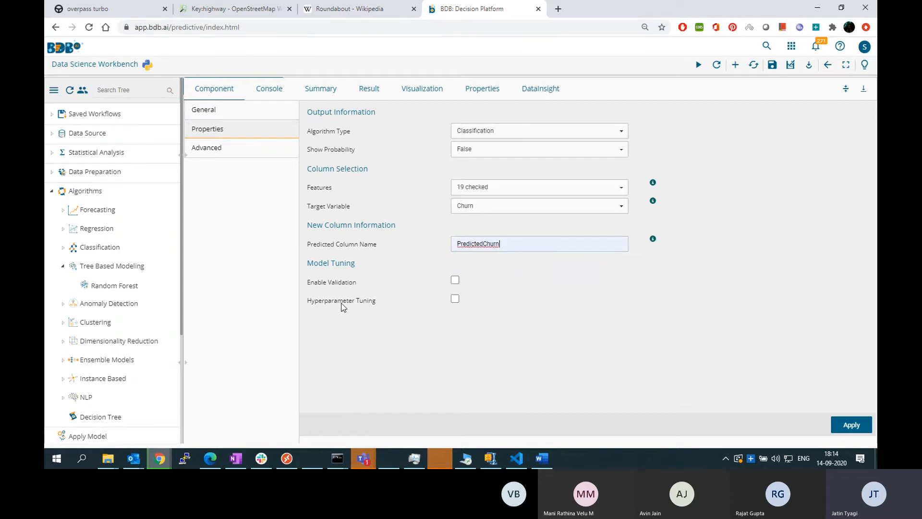
click(455, 298)
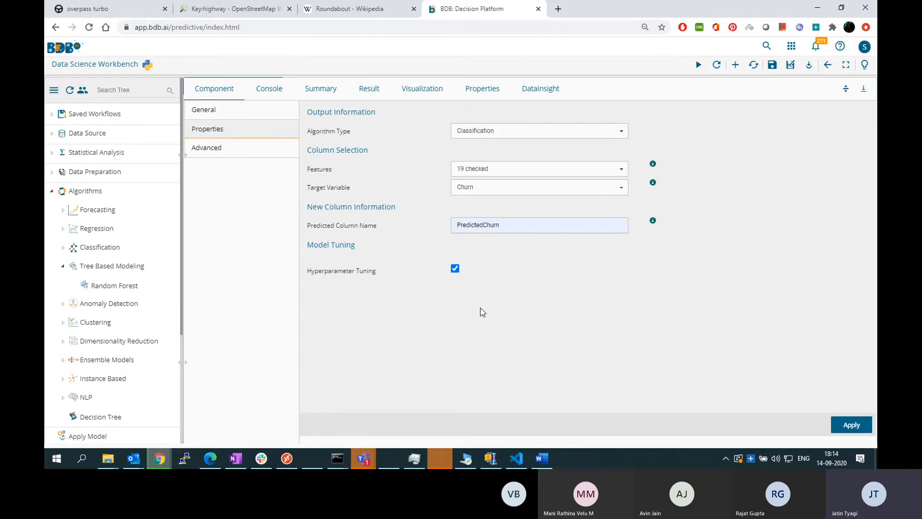
click(455, 268)
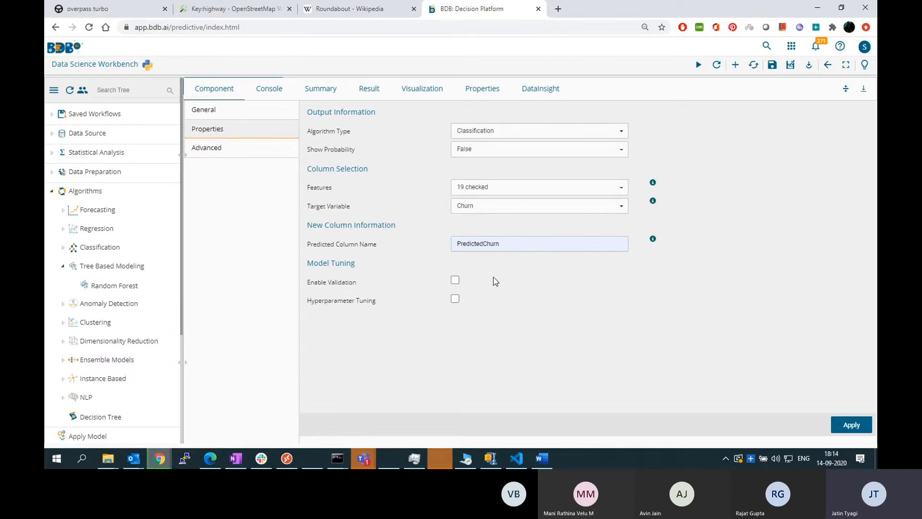
Set the Random Forest's Min Sample Leaf to 5, apply the settings and run the workflow
click(225, 149)
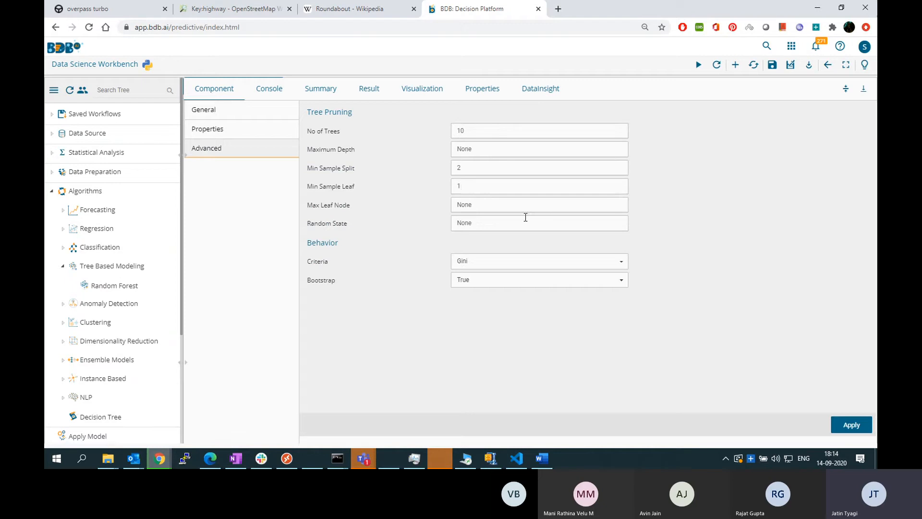
key(BackSpace)
text(5)
click(858, 429)
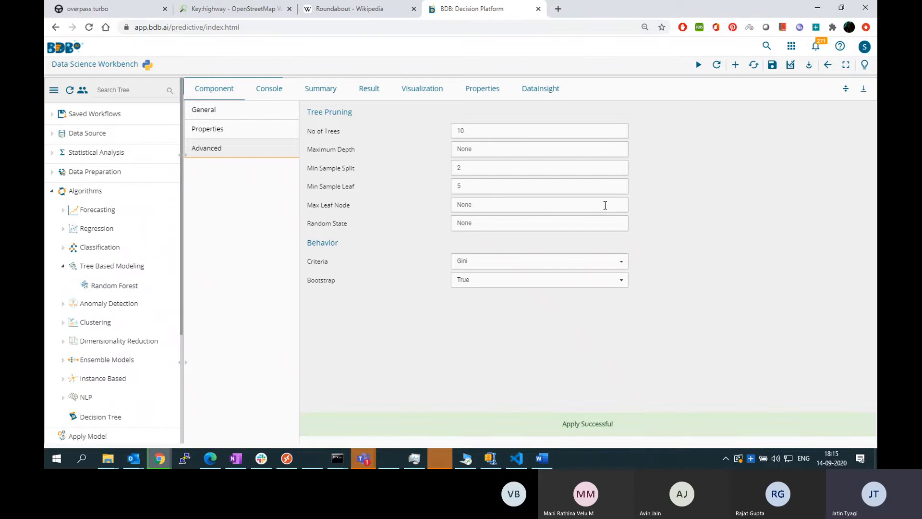
click(846, 88)
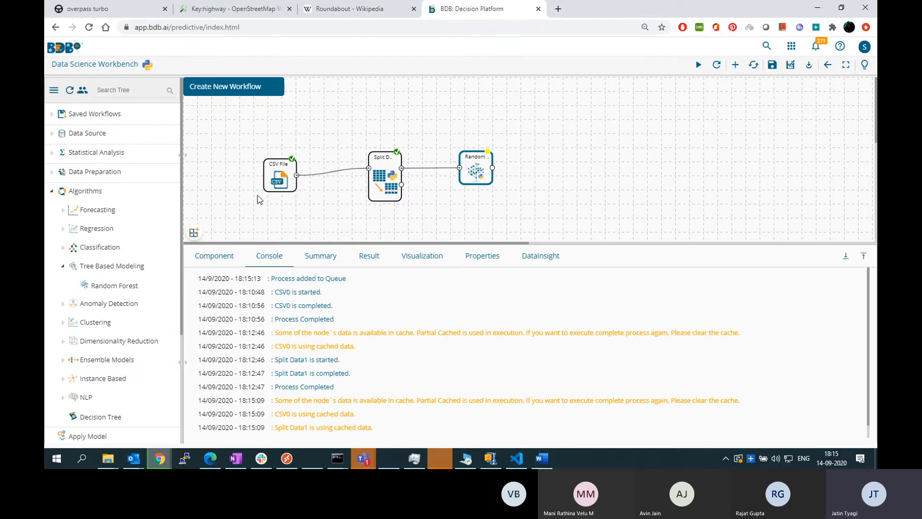
Add an Apply Model component and connect the Random Forest output and the lower output of Split Data to its two inputs
click(51, 192)
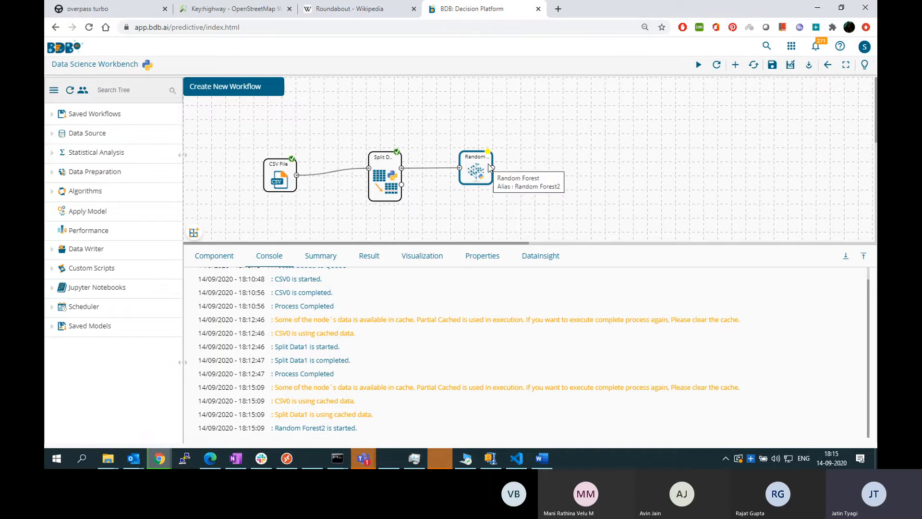
drag(76, 216, 566, 166)
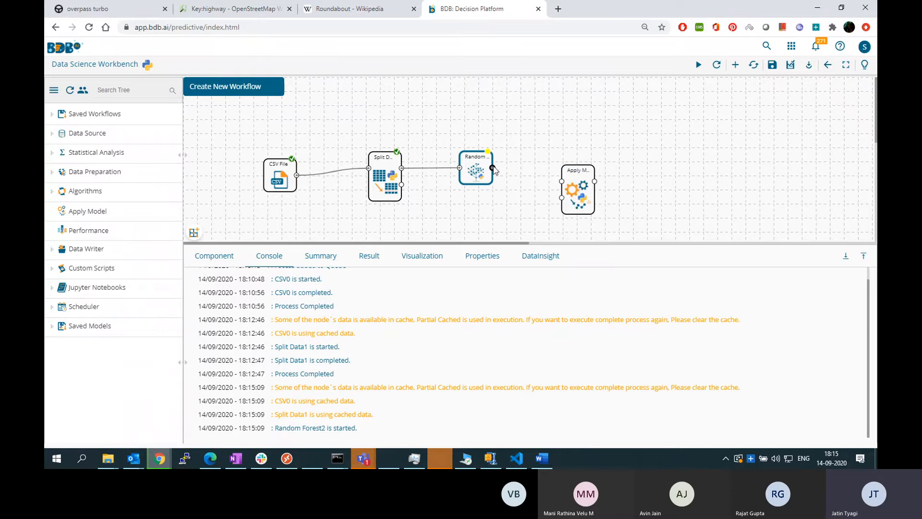
drag(492, 168, 561, 181)
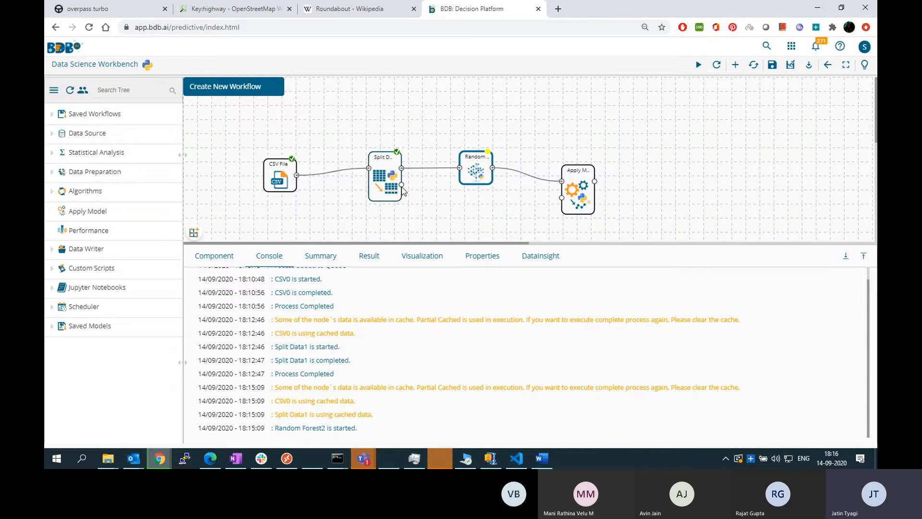
drag(402, 185, 562, 197)
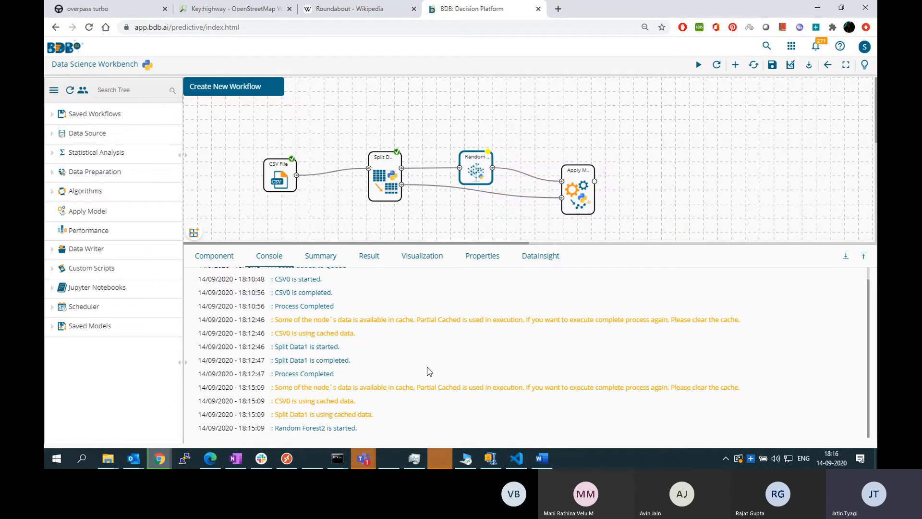
Check the Random Forest's tree pruning settings, then apply the Apply Model component and run the workflow
click(483, 175)
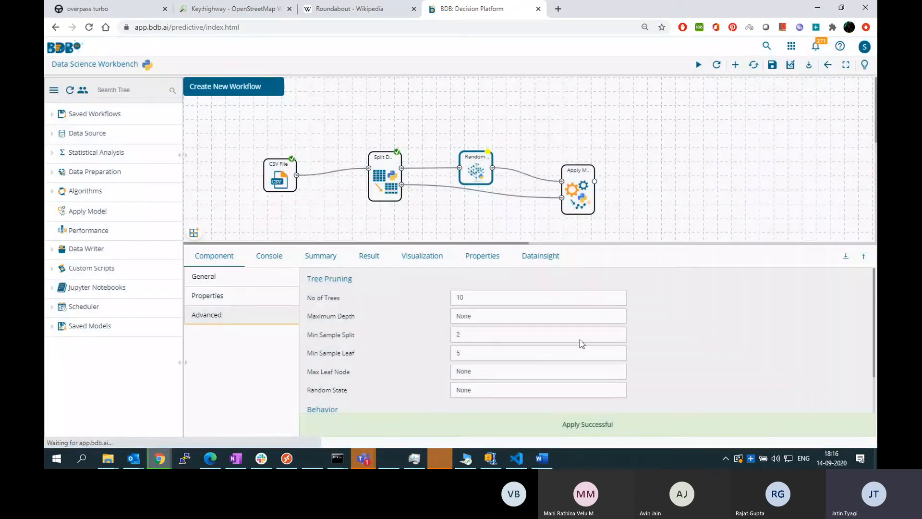
scroll(600, 363, down, 1)
scroll(633, 374, up, 1)
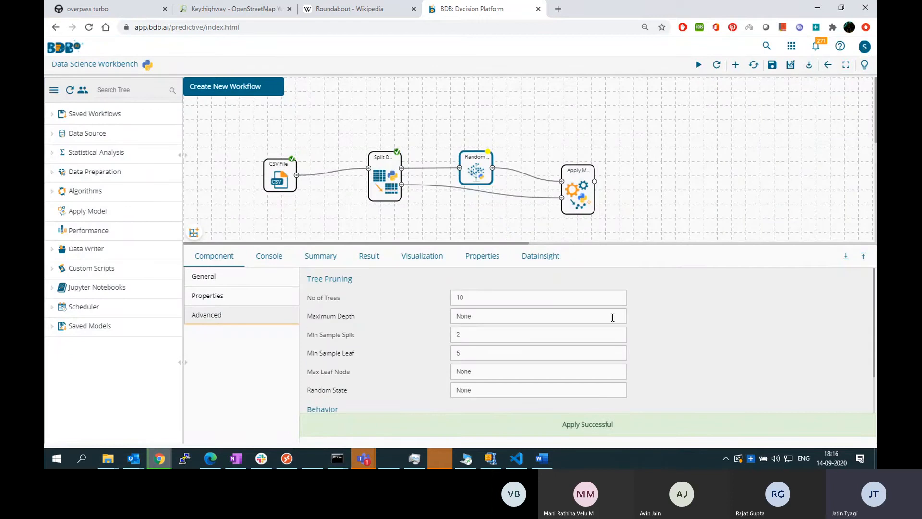
drag(583, 190, 584, 187)
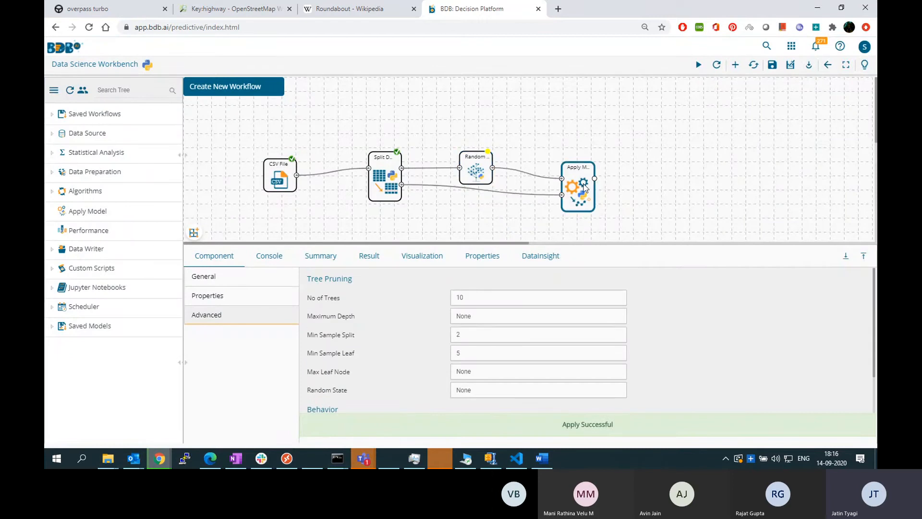
click(590, 191)
click(487, 180)
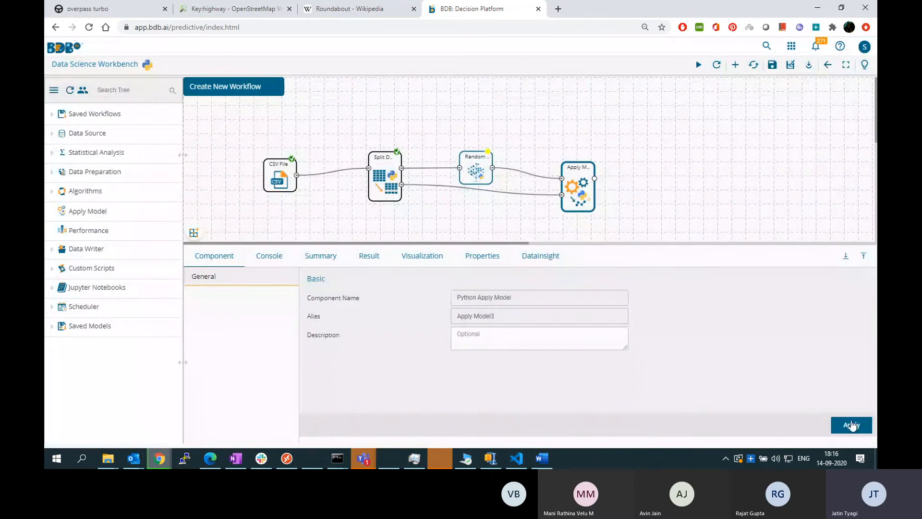
click(850, 426)
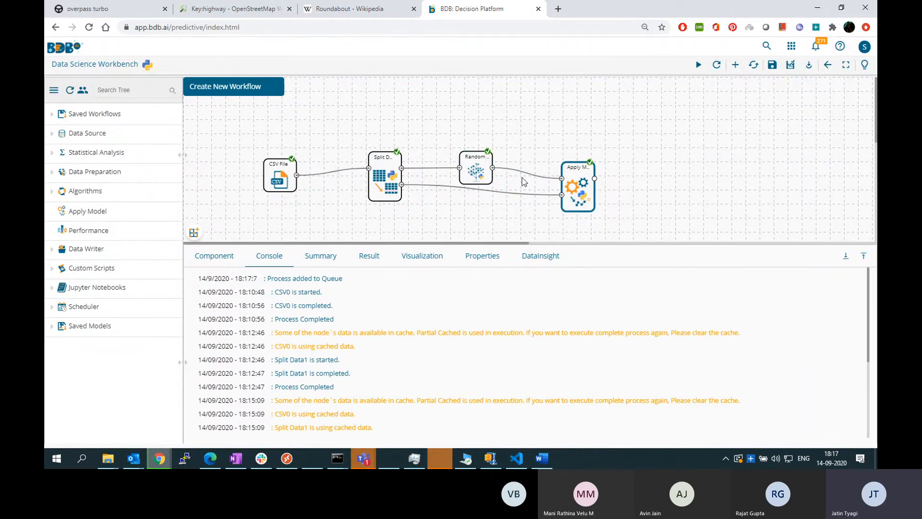
Examine the Apply Model's result table across to the PredictedChurn column, and read its summary down to the algorithm definition
click(580, 187)
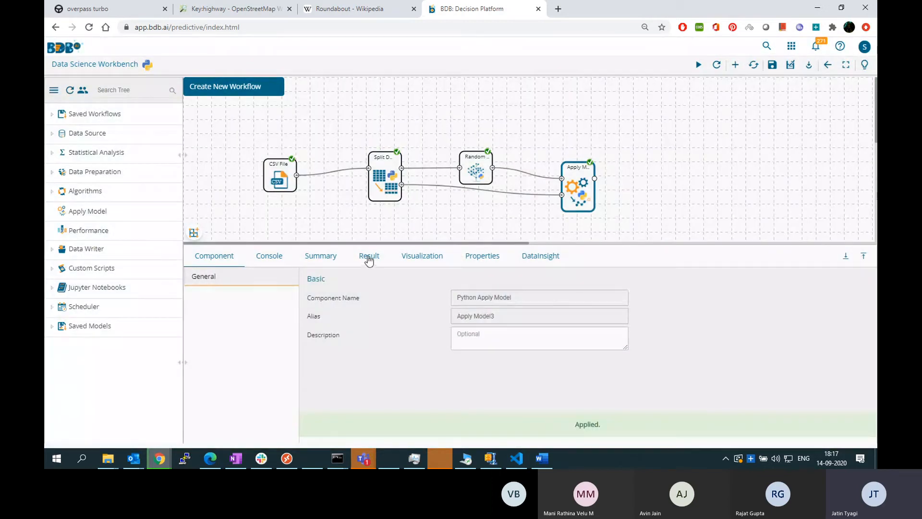
click(368, 256)
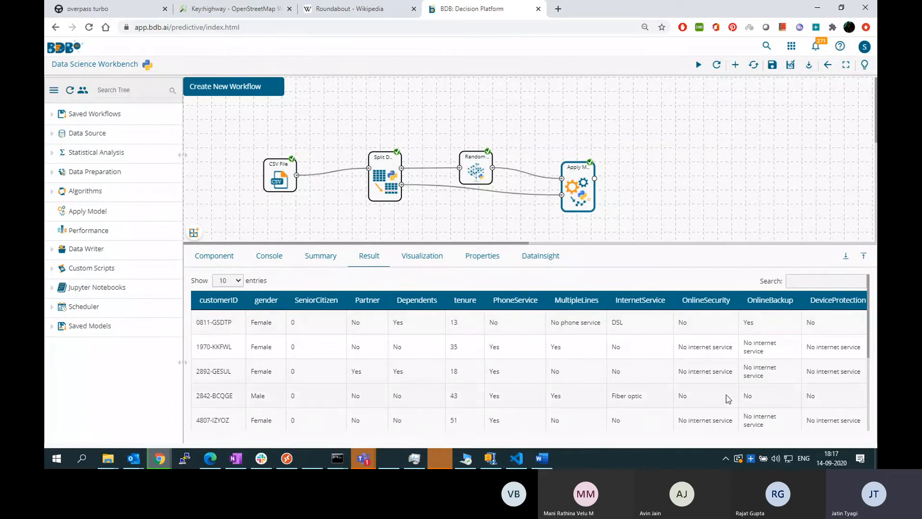
scroll(489, 428, down, 3)
drag(297, 412, 673, 418)
scroll(749, 389, up, 3)
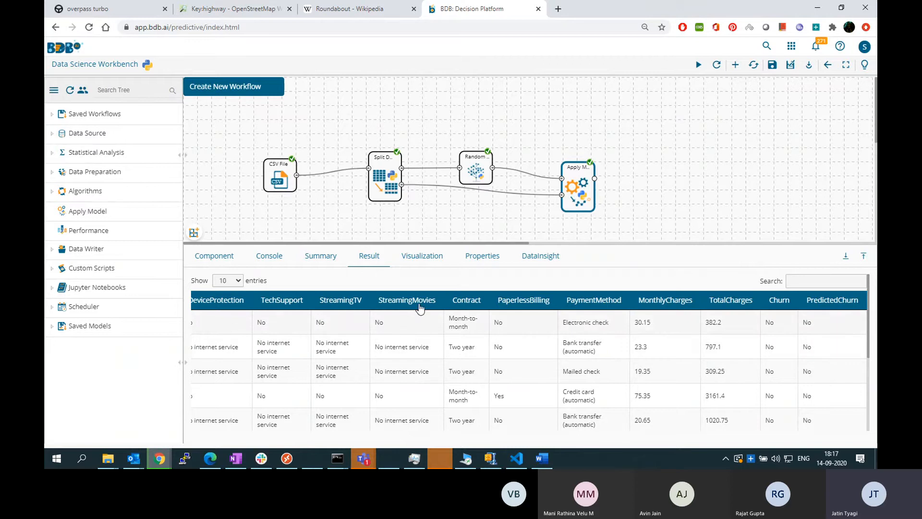
click(330, 257)
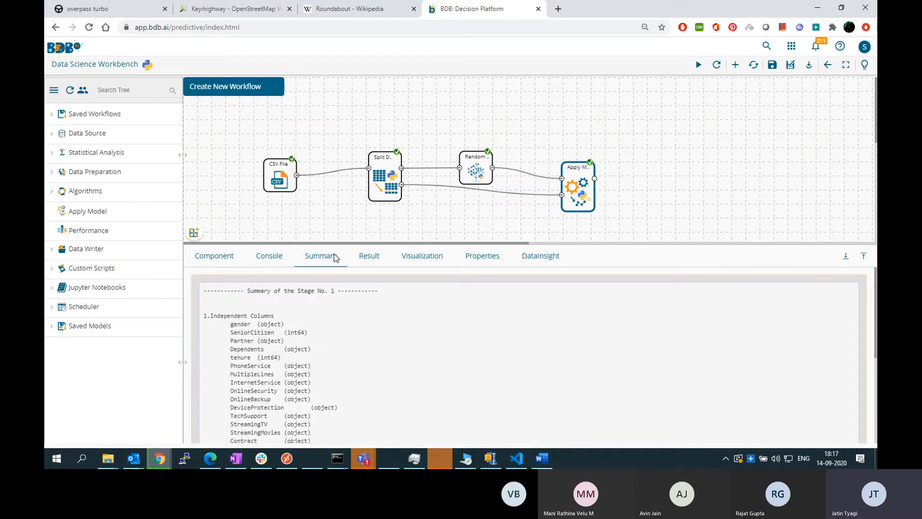
scroll(405, 347, down, 3)
scroll(432, 351, down, 2)
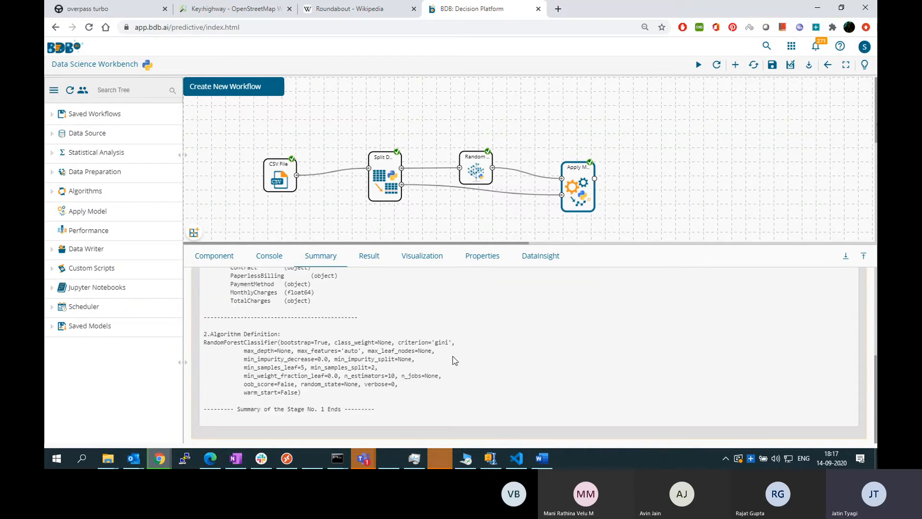
Examine the Random Forest's summary for the feature importance and accuracy score, and return to its component properties
click(469, 172)
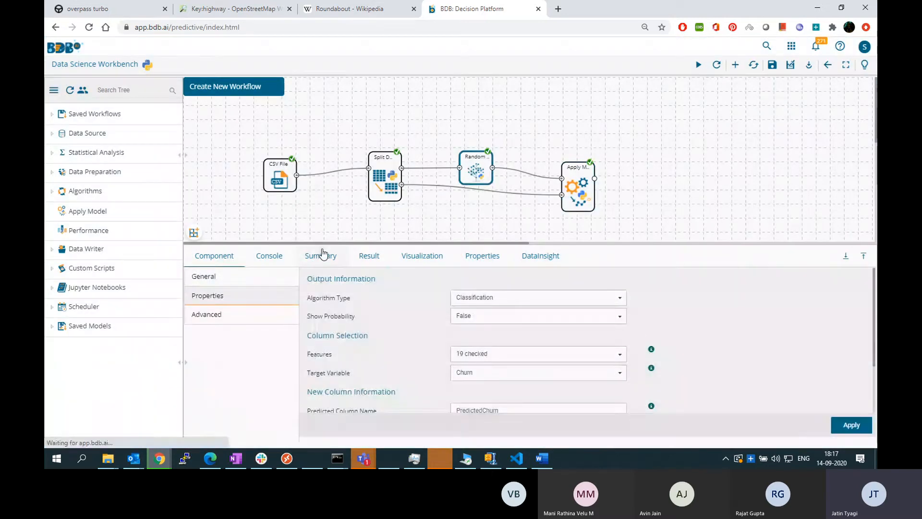
click(322, 255)
scroll(379, 396, down, 8)
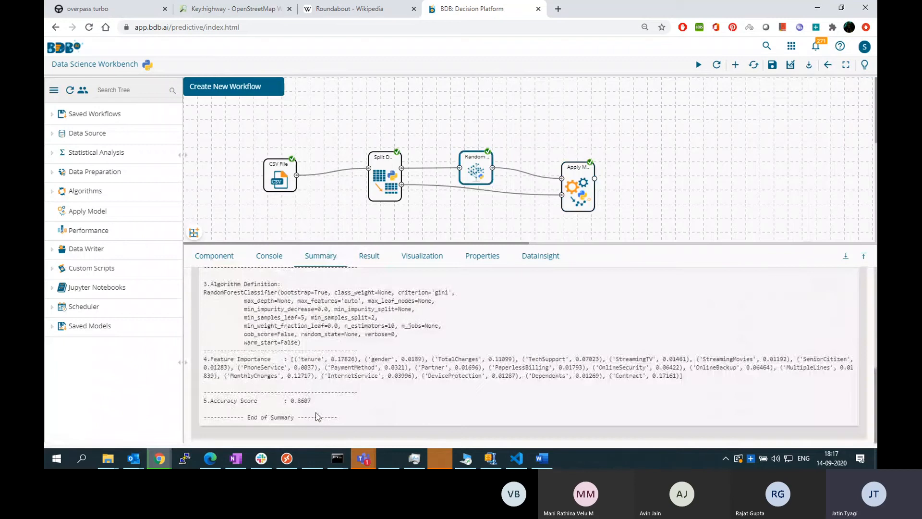
drag(315, 402, 222, 408)
click(243, 418)
click(268, 257)
click(233, 258)
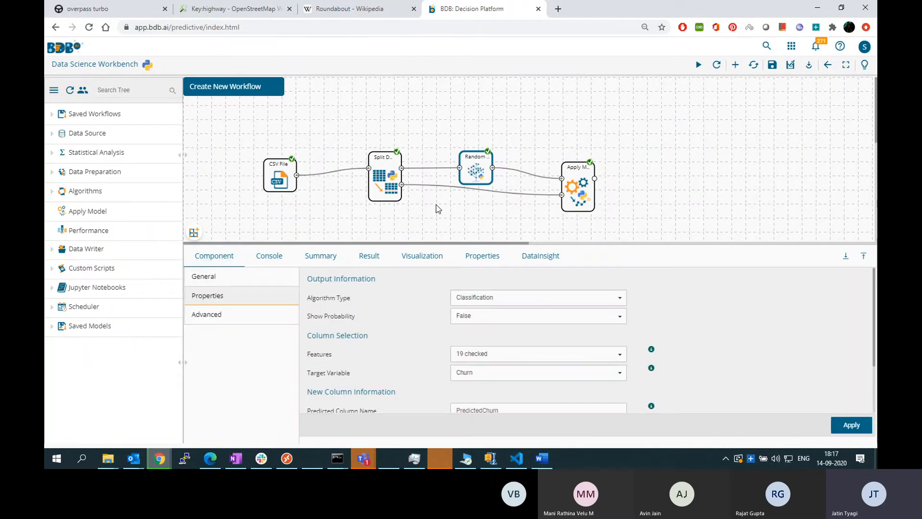
Save the Apply Model component's Python model as ChurnPrediction and check for it among the saved Python models
right_click(581, 185)
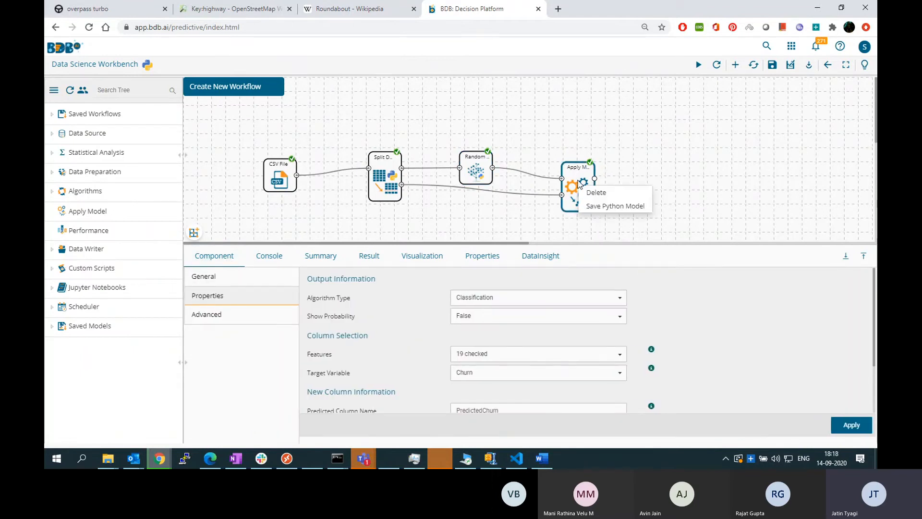
click(610, 205)
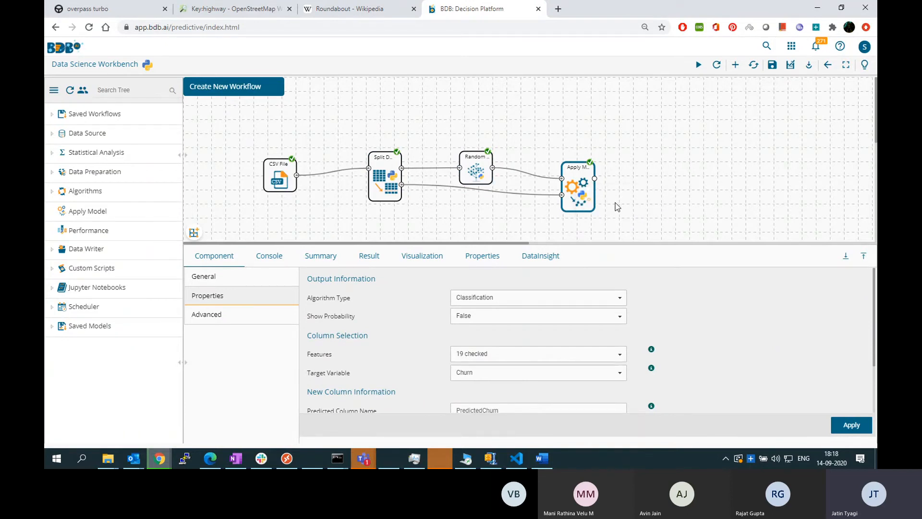
click(359, 125)
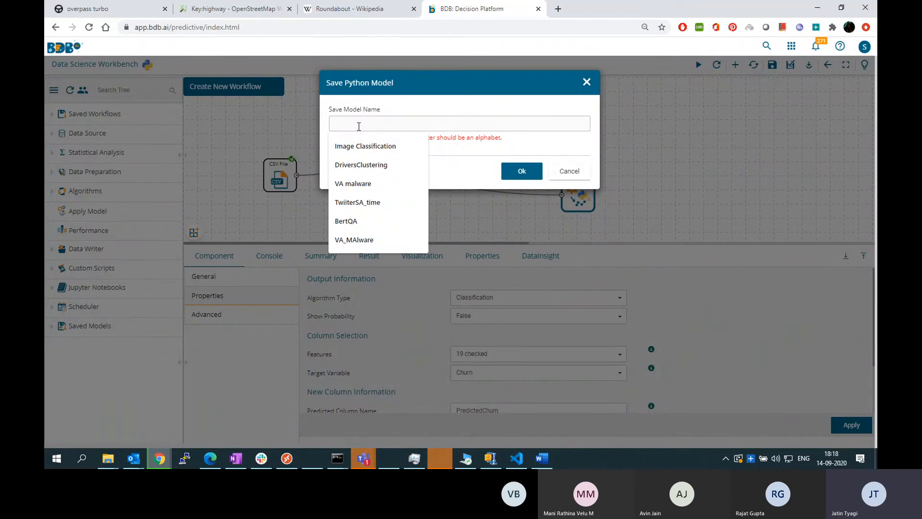
text(ChurnPredic)
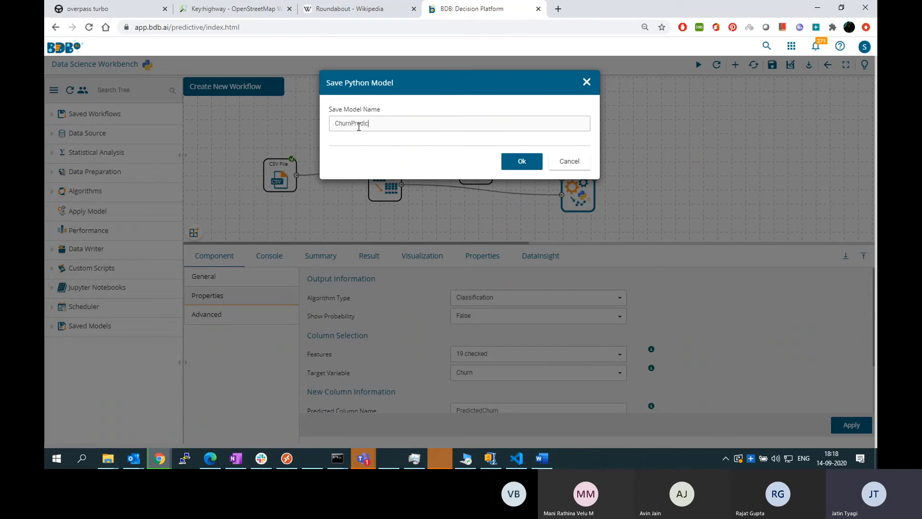
text(tion)
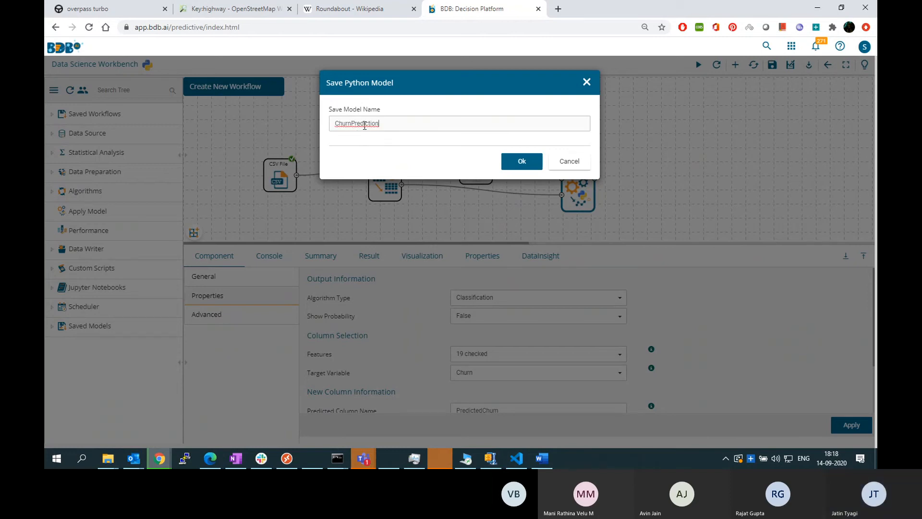
click(519, 166)
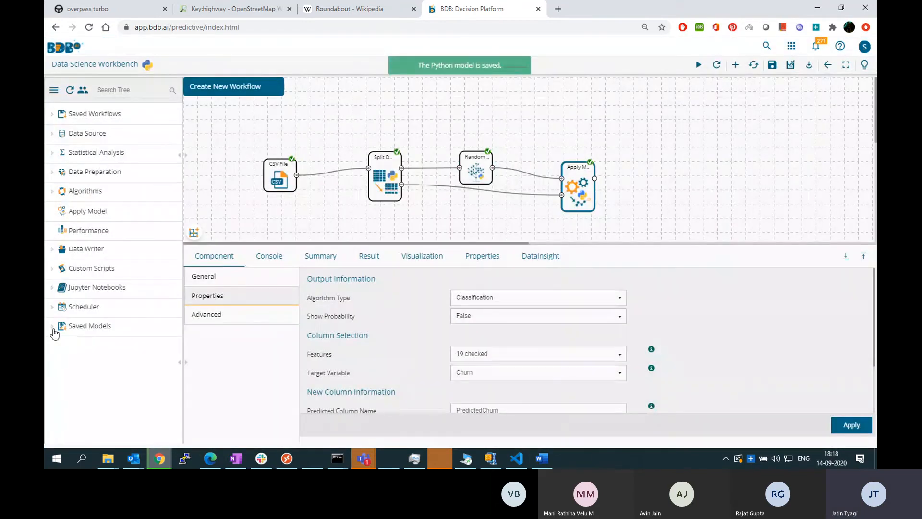
click(52, 326)
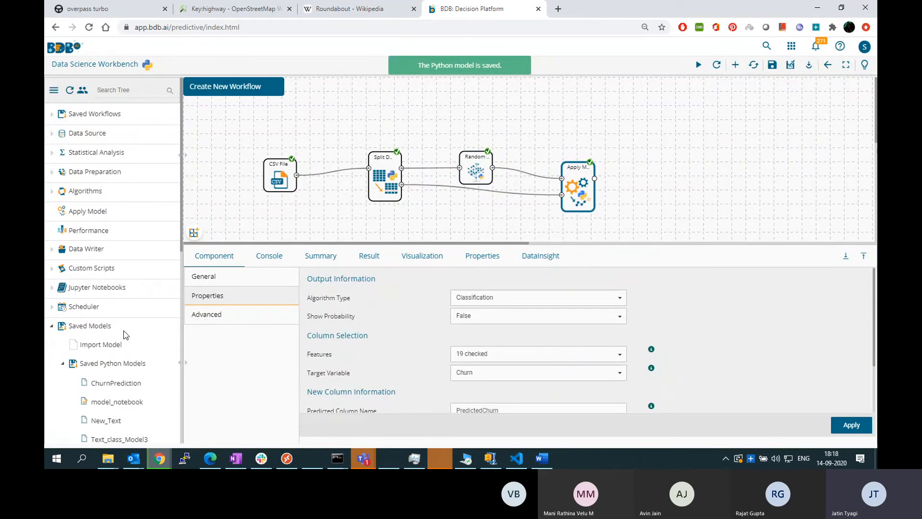
scroll(123, 331, down, 4)
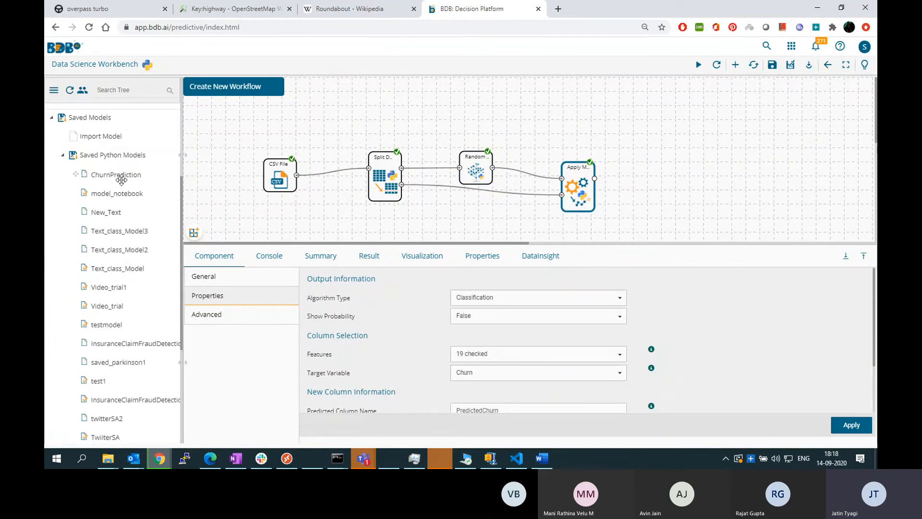
click(52, 118)
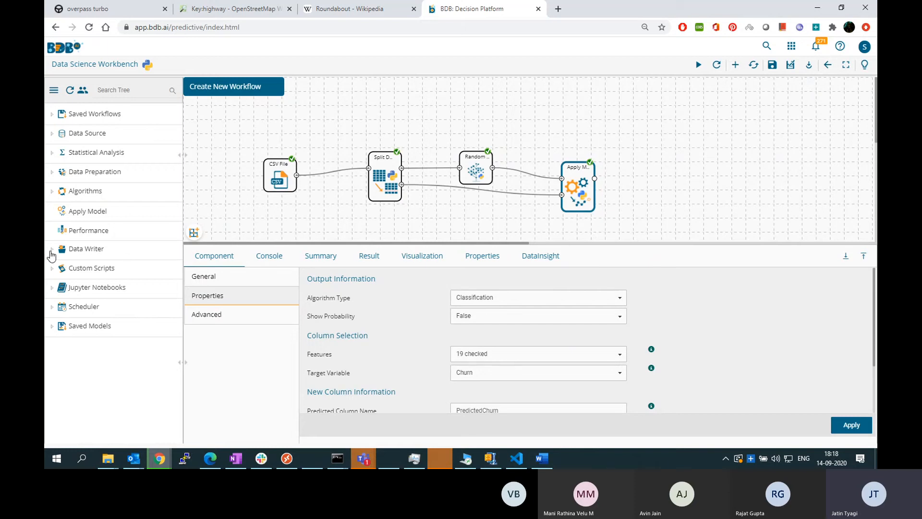
Add a Data Store Writer component after Apply Model and connect the Apply Model output to its input
click(85, 254)
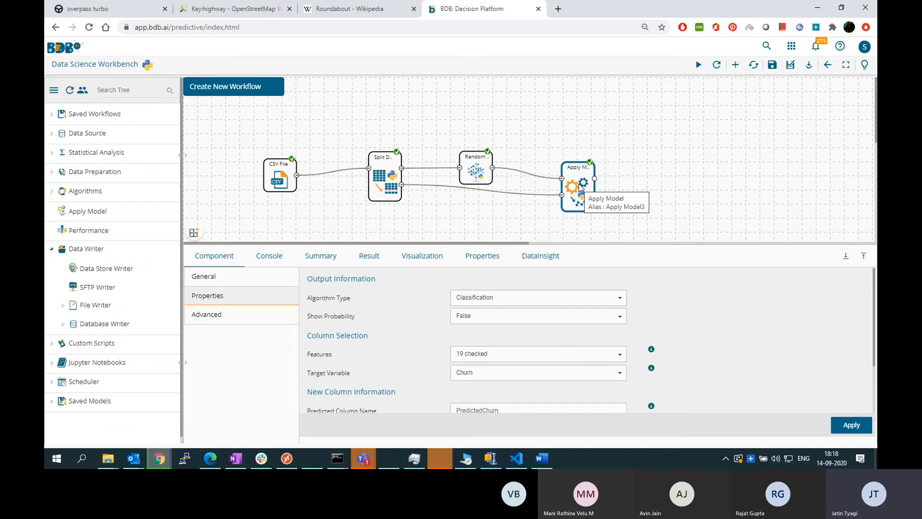
drag(120, 271, 665, 178)
drag(594, 178, 664, 183)
Configure the Data Store Writer to create a new data store named CHurnPredictionTraining, and apply the settings
click(665, 181)
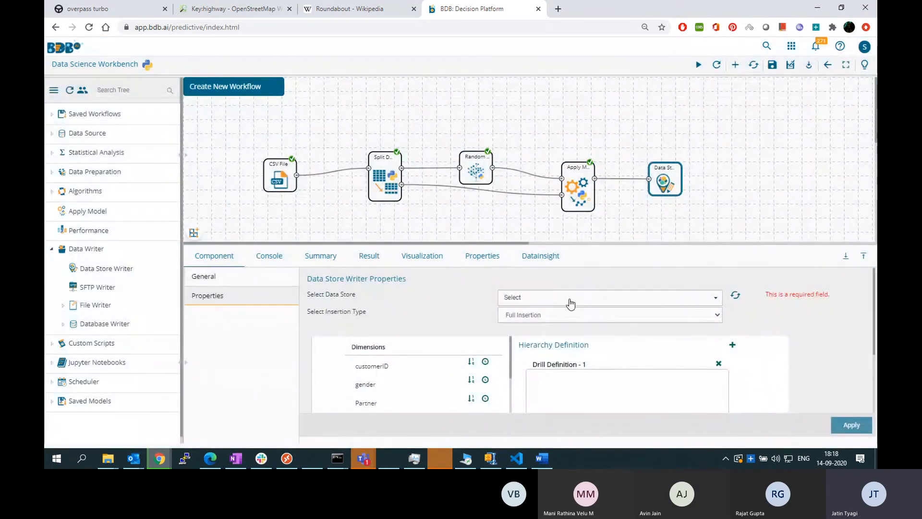
click(570, 301)
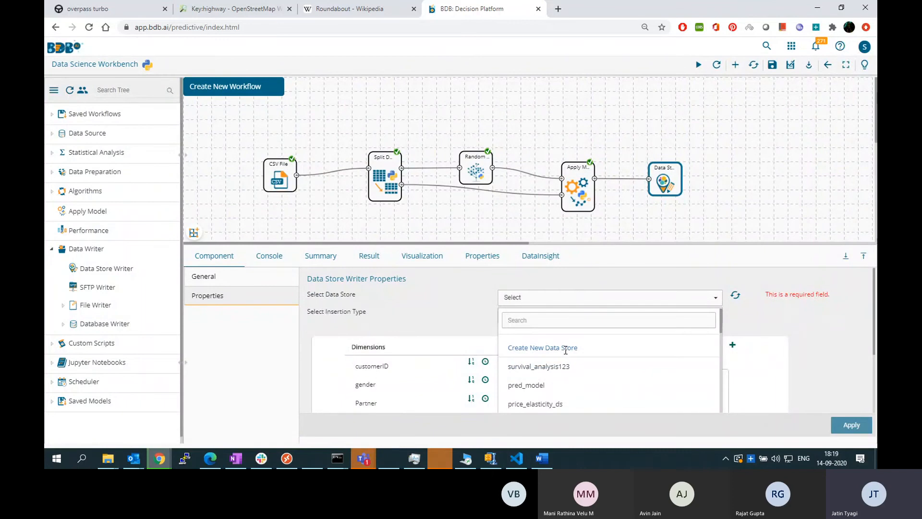
click(565, 350)
click(863, 255)
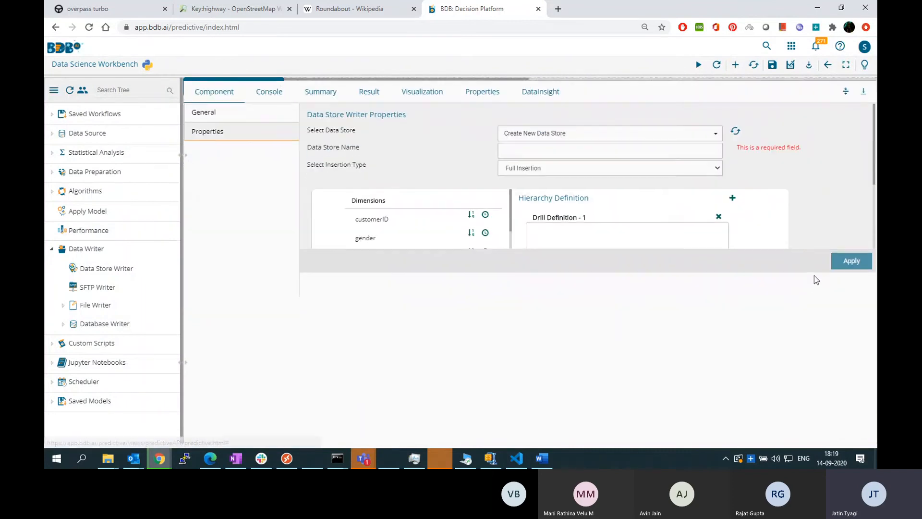
click(533, 150)
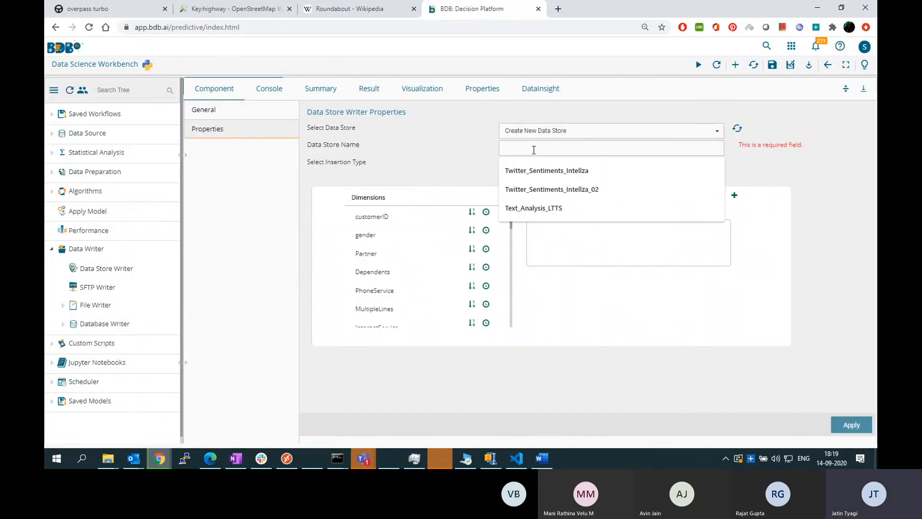
text(CHurnPredic)
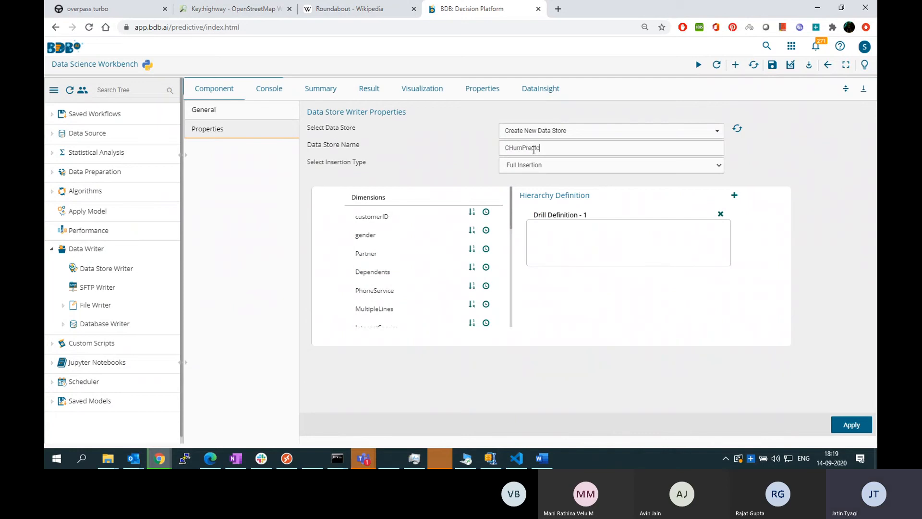
text(tionTrai)
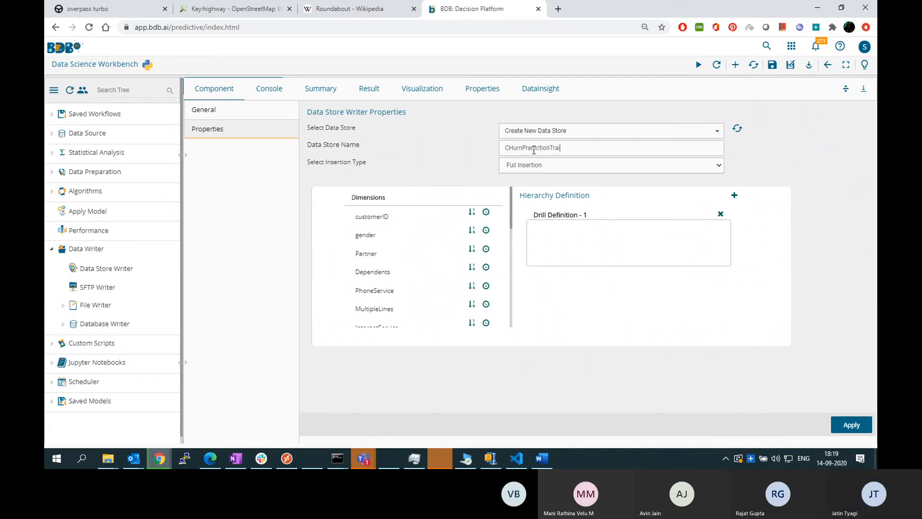
text(ning)
click(852, 425)
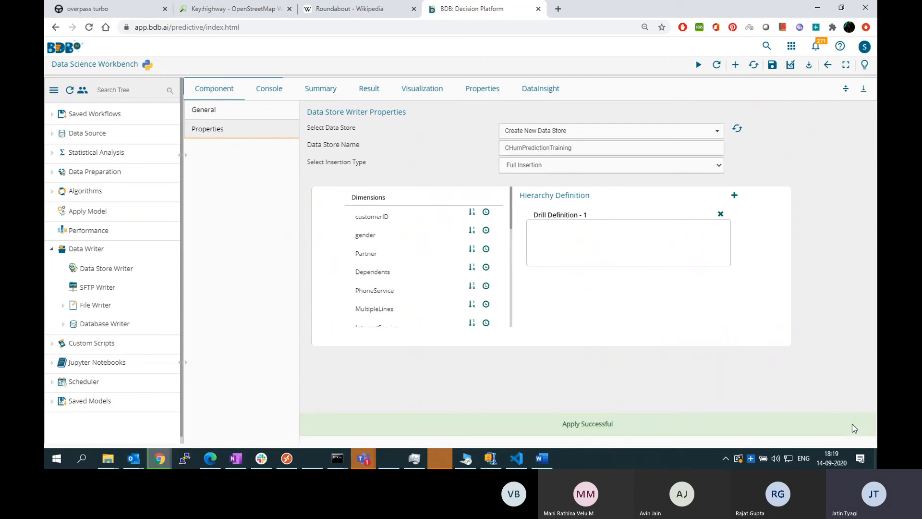
Bring the workflow canvas back into view and run the workflow with the Data Store Writer included
click(846, 89)
click(698, 65)
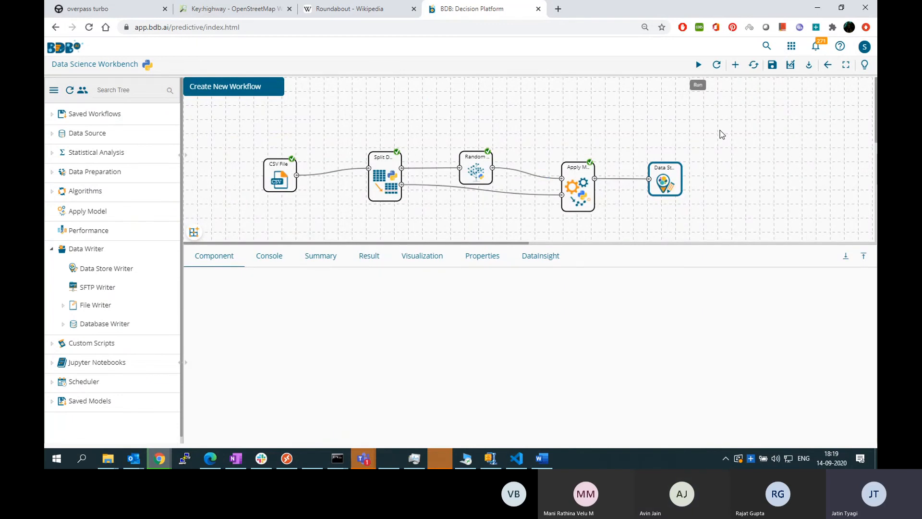
click(699, 66)
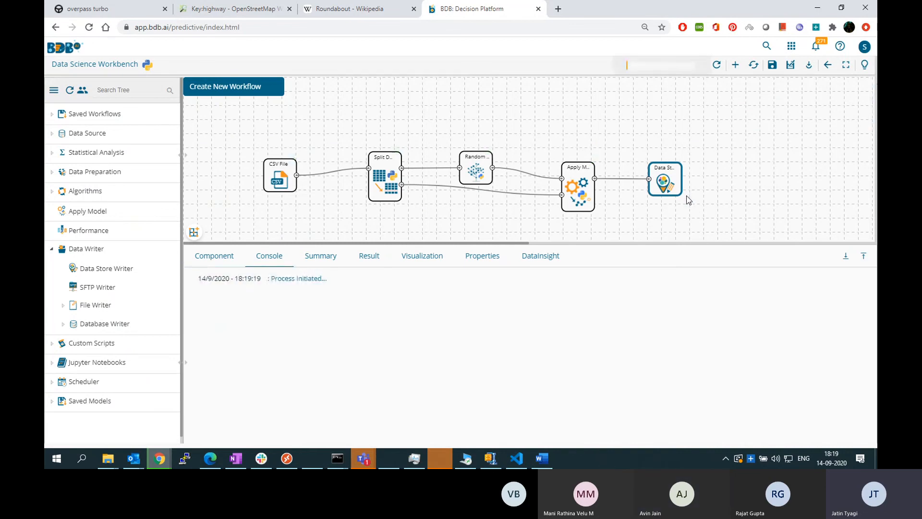